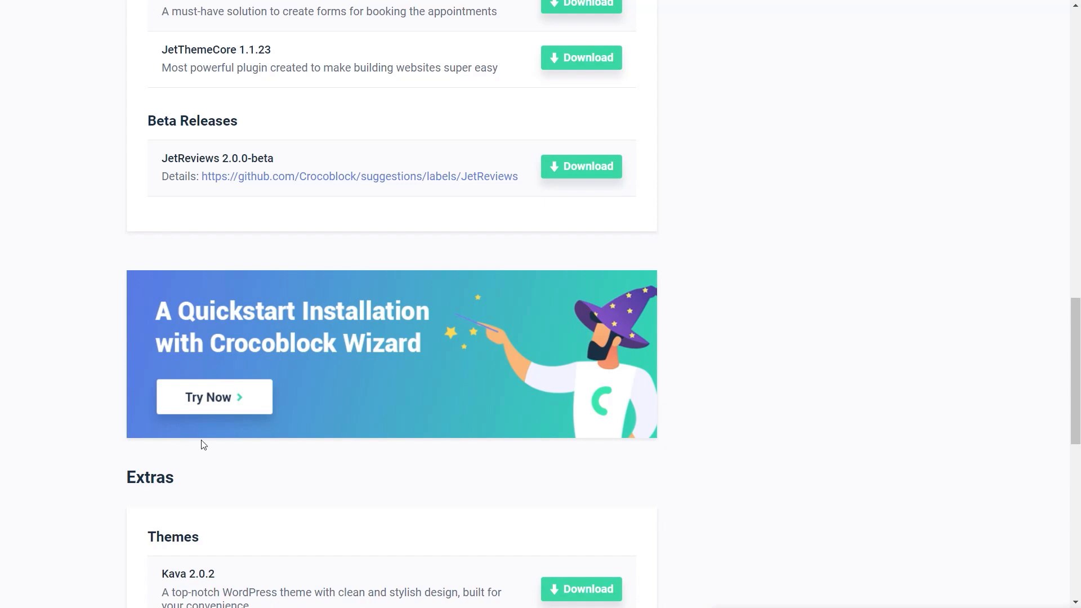
- Download the Crocoblock Wizard plugin package and open the plugin upload form in the WordPress dashboard
left_click(229, 400)
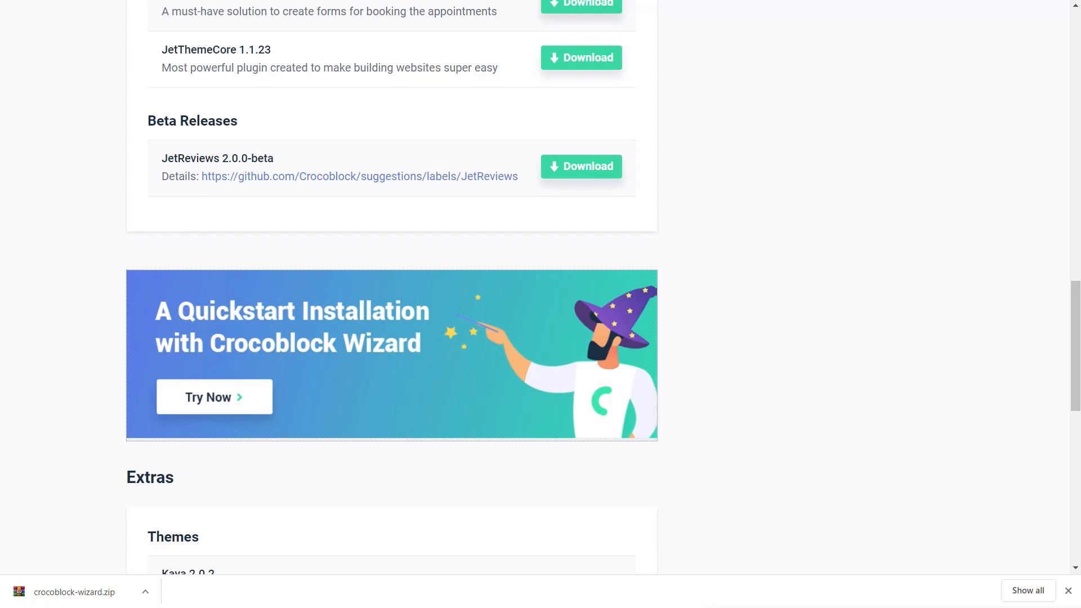
key("ctrl+Tab")
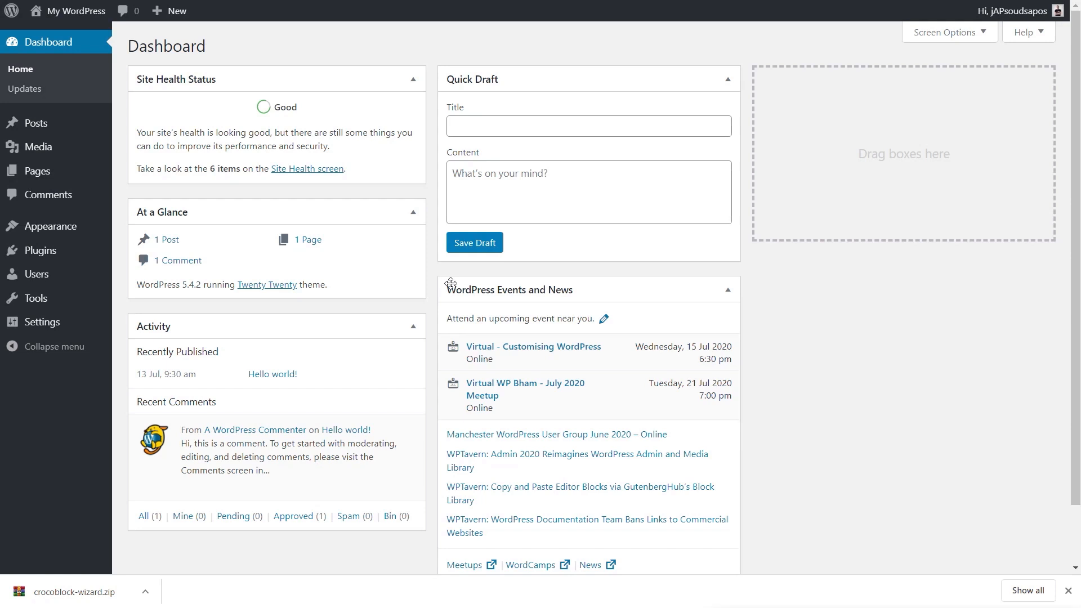
mouse_move(57, 254)
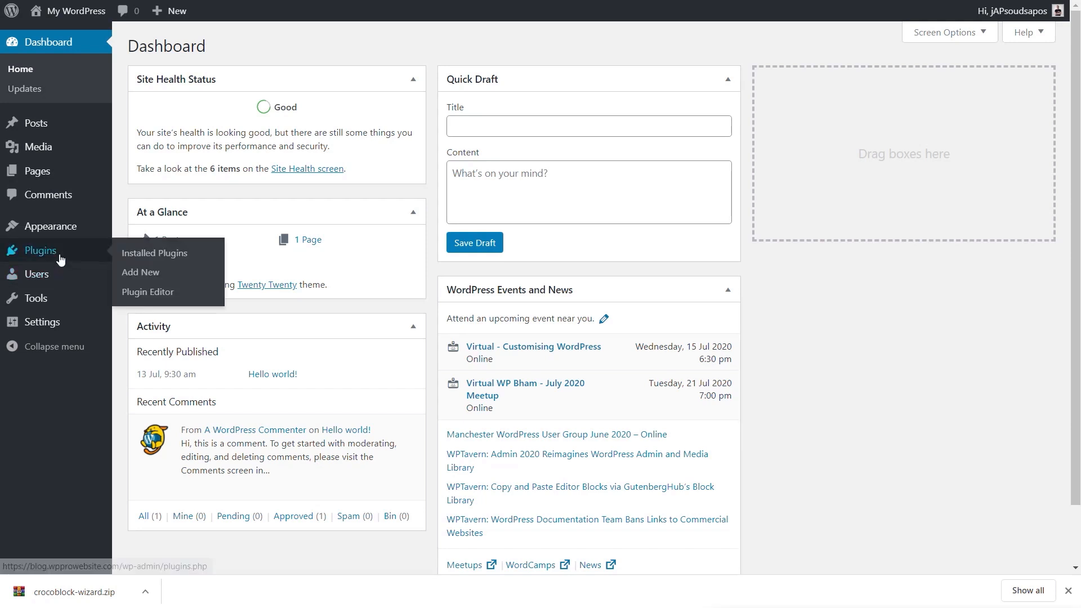
left_click(157, 272)
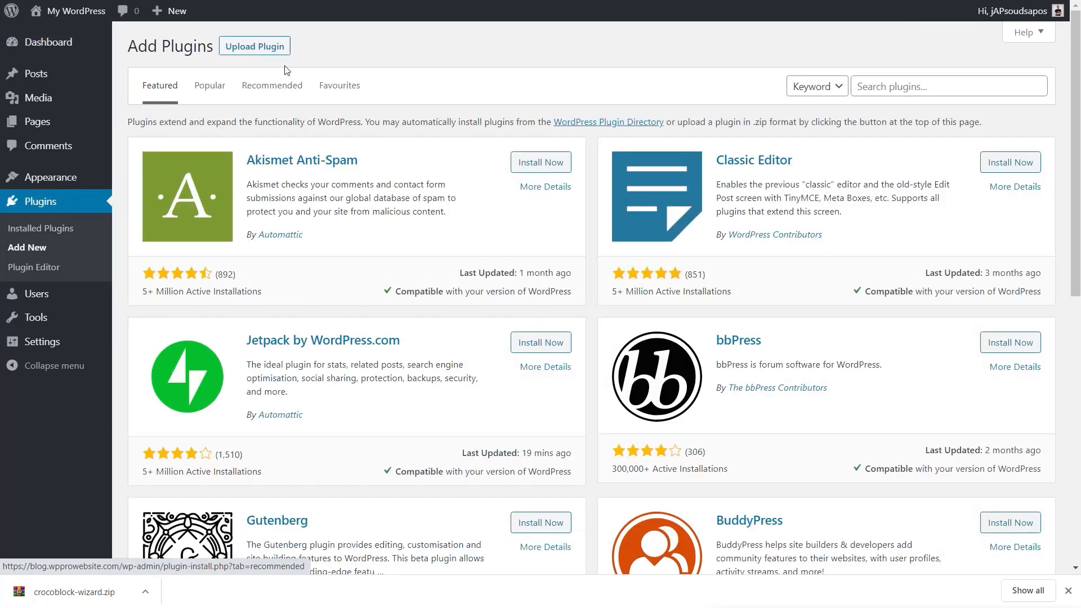
left_click(256, 47)
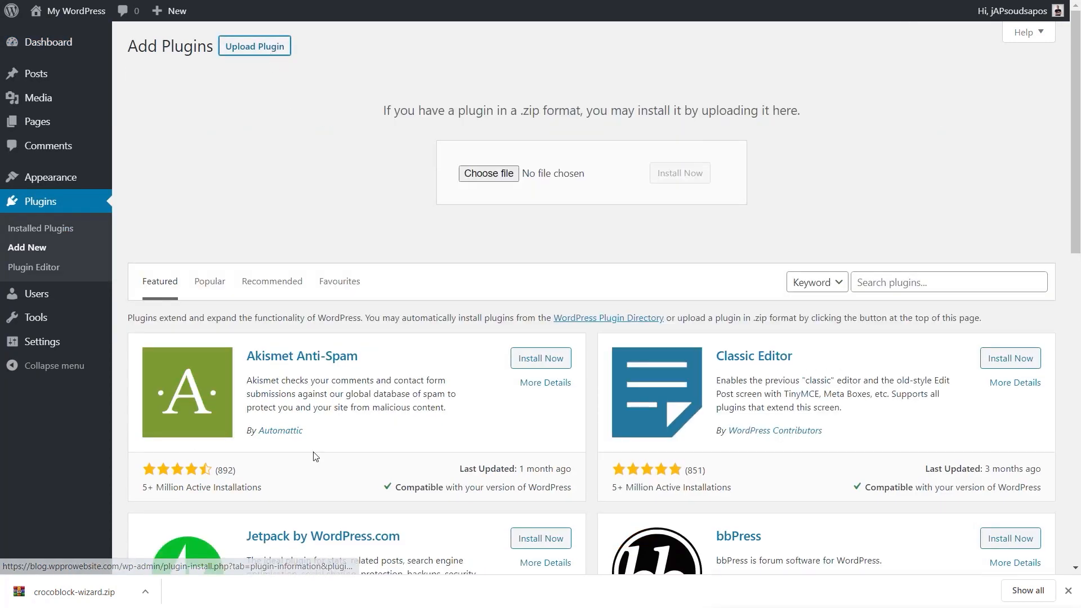
- Upload crocoblock-wizard.zip, install it as a plugin and activate it
left_click_drag(47, 592, 499, 180)
left_click(705, 178)
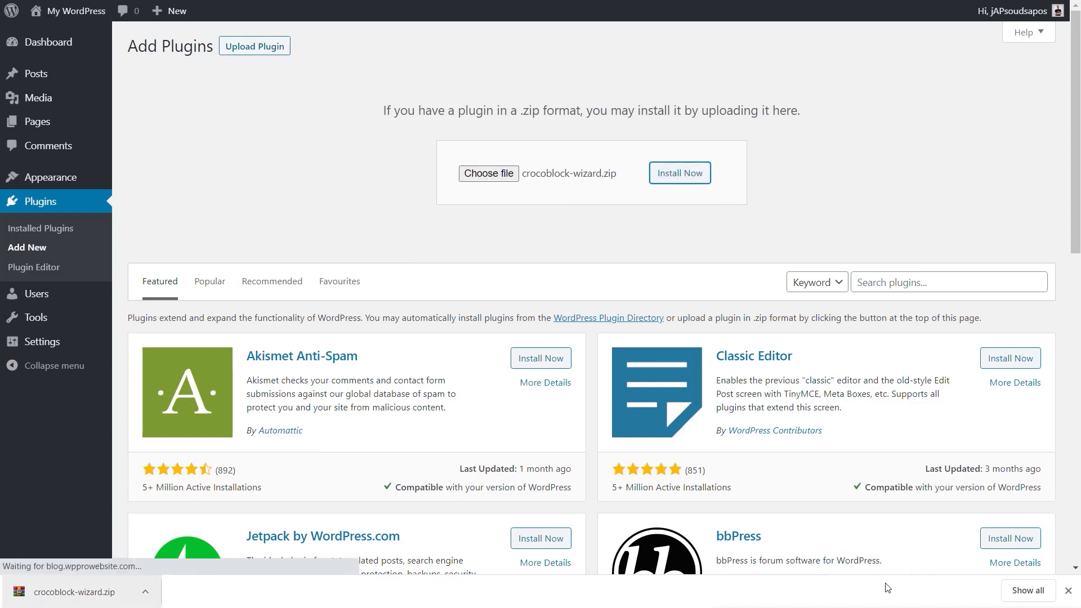
left_click(1068, 590)
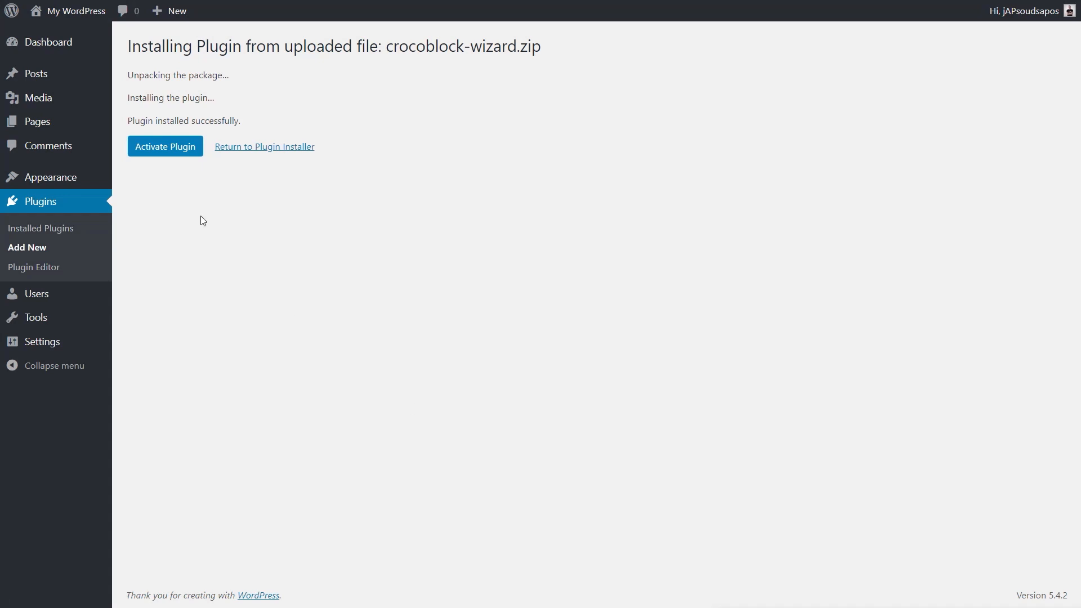
left_click(174, 153)
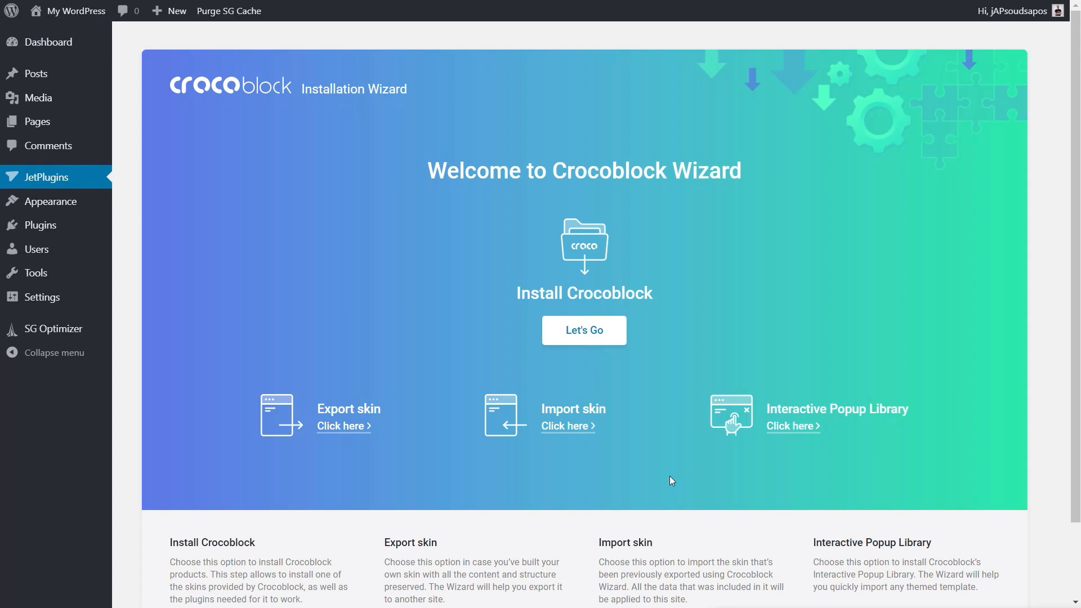
- Start the Crocoblock installation by entering the license key, and select the Full Crocoblock installation type
left_click(585, 335)
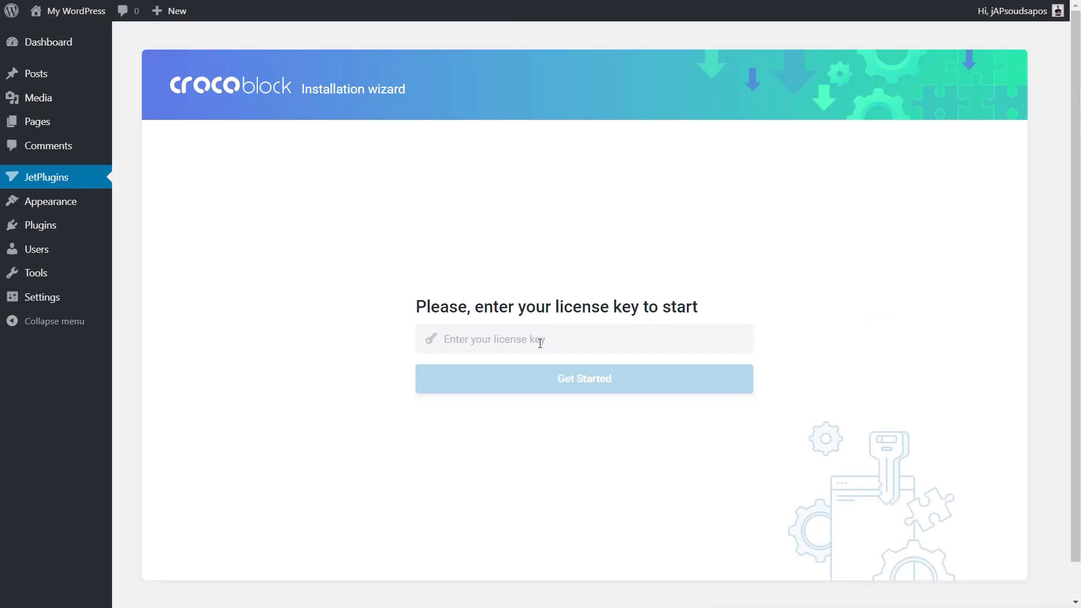
left_click(540, 343)
key("ctrl+v")
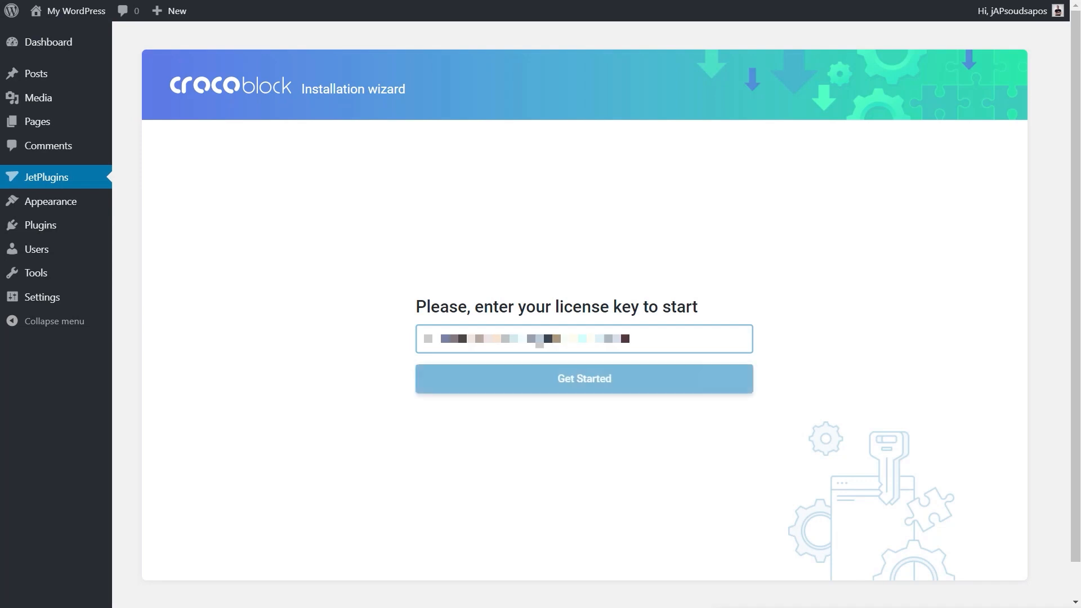
left_click(582, 390)
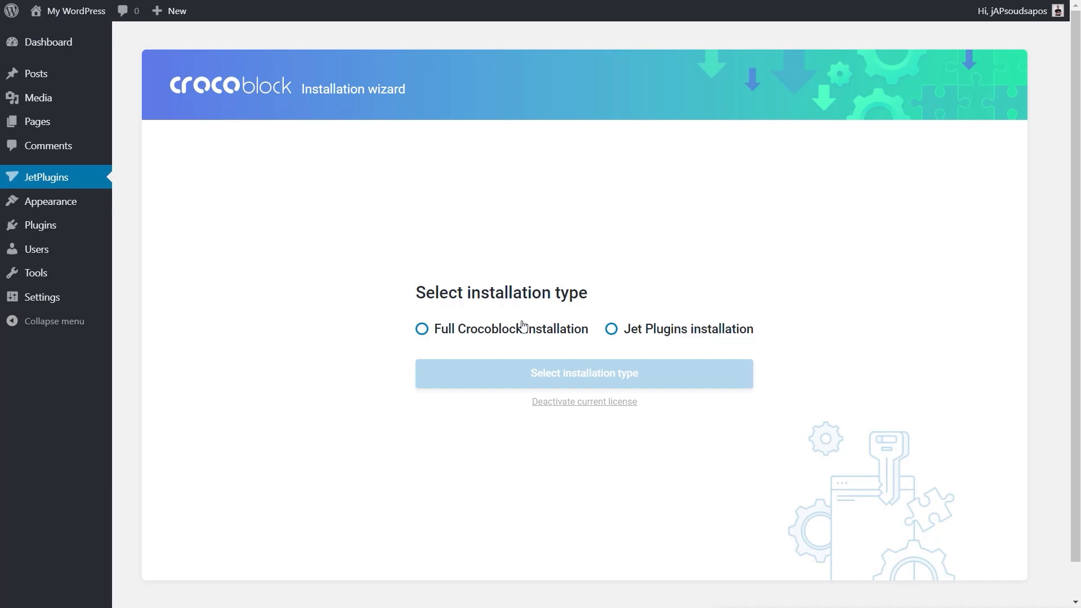
left_click(421, 331)
left_click(599, 374)
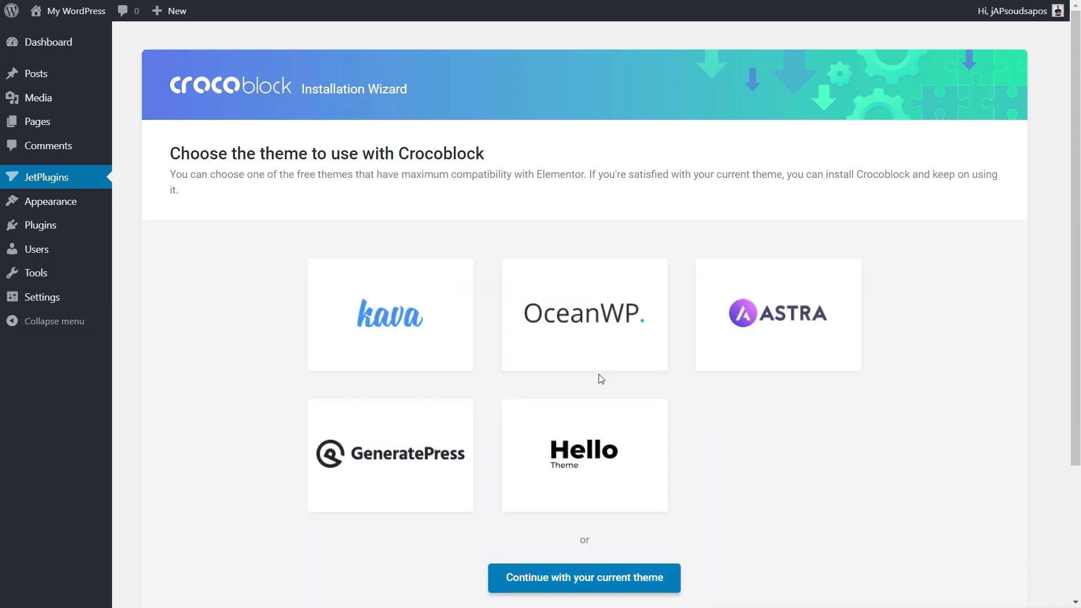
- Install the Hello theme for use with Crocoblock and continue with its child theme
mouse_move(381, 342)
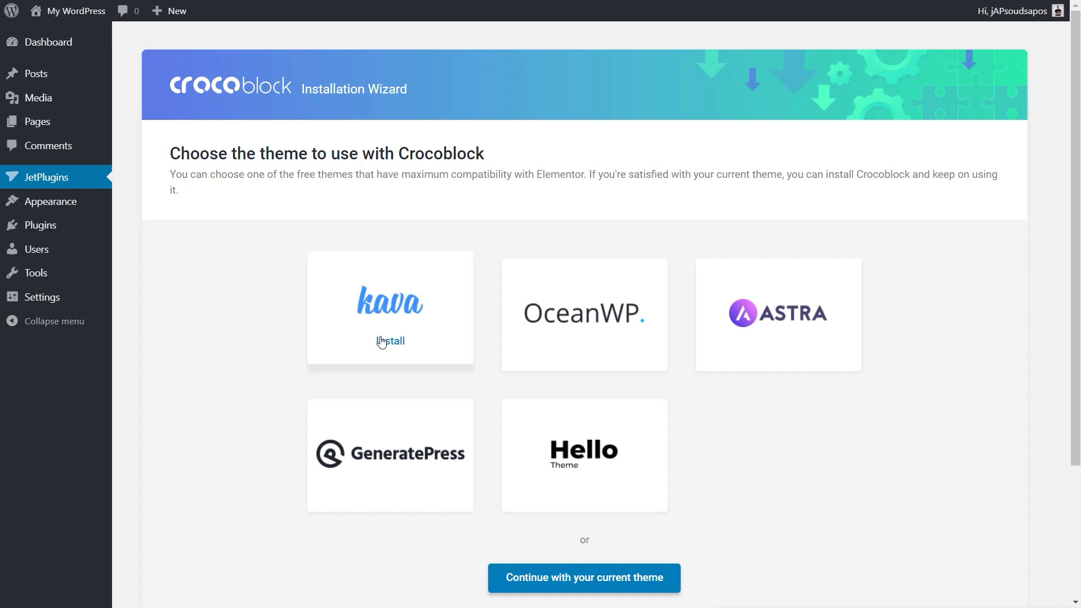
mouse_move(598, 468)
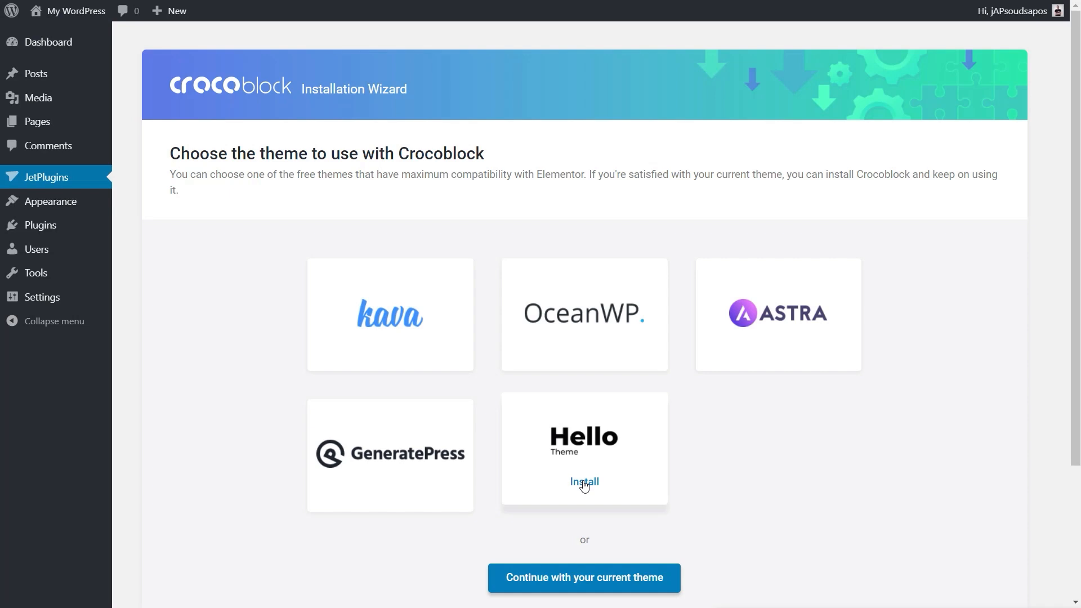
left_click(584, 482)
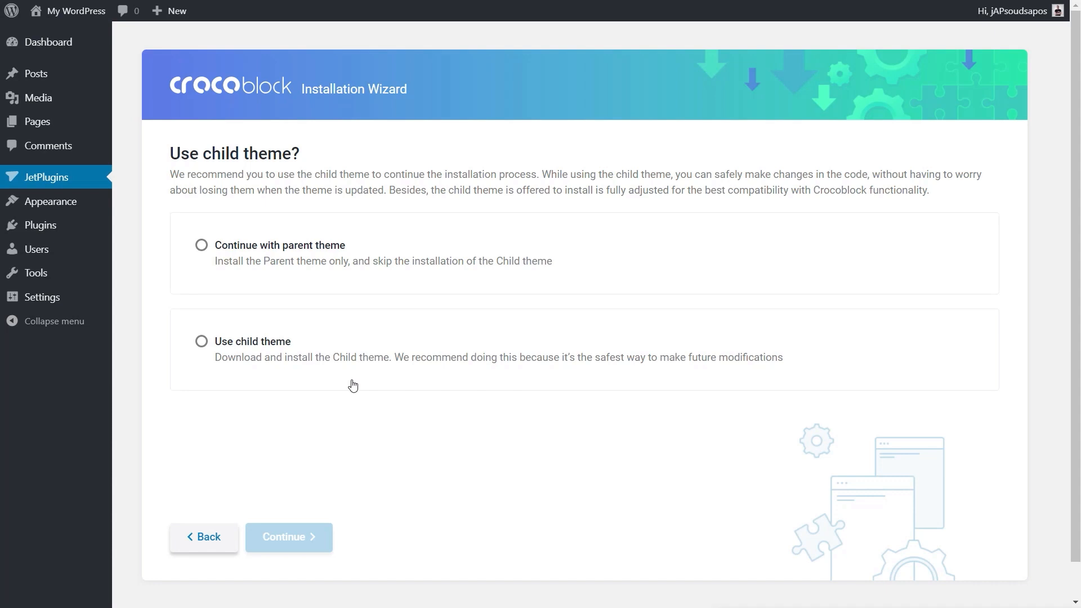
left_click(201, 343)
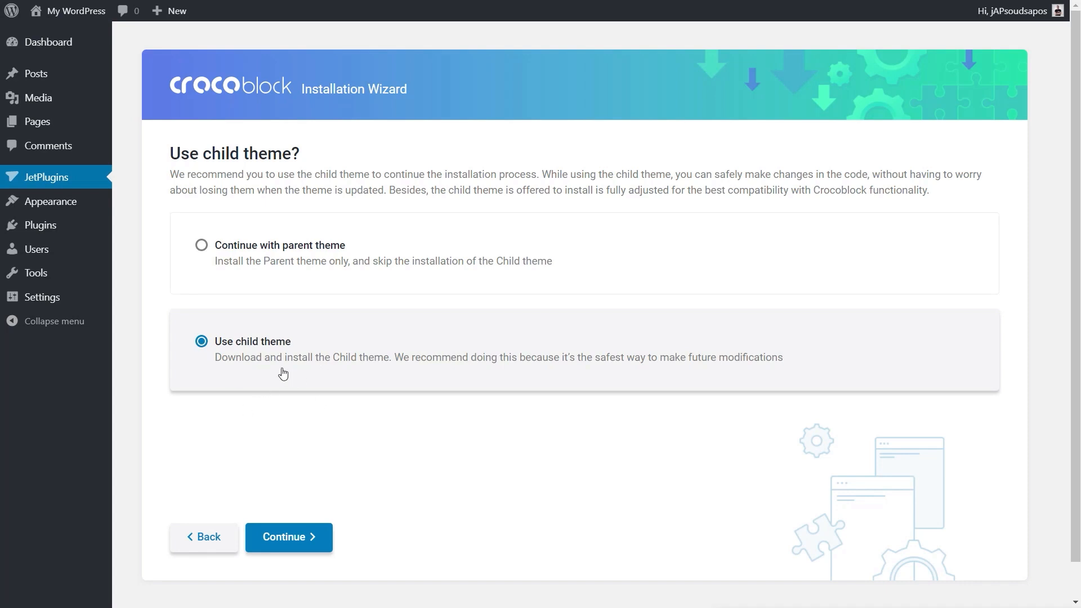
left_click(290, 543)
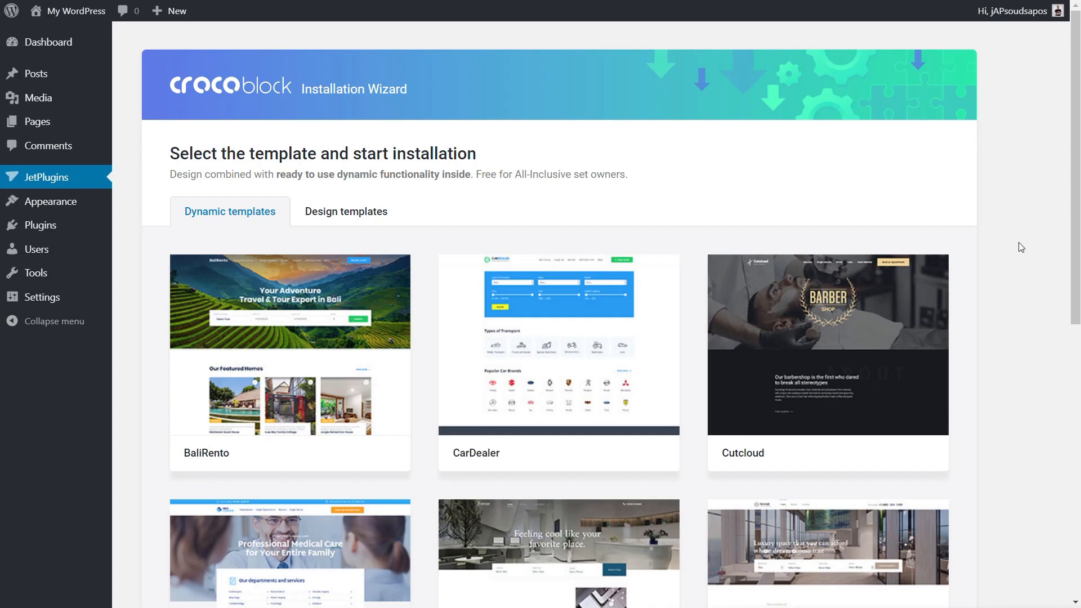
- Look through the dynamic templates and the pre-designed static design templates offered by the wizard
scroll(1020, 247, "down", 2)
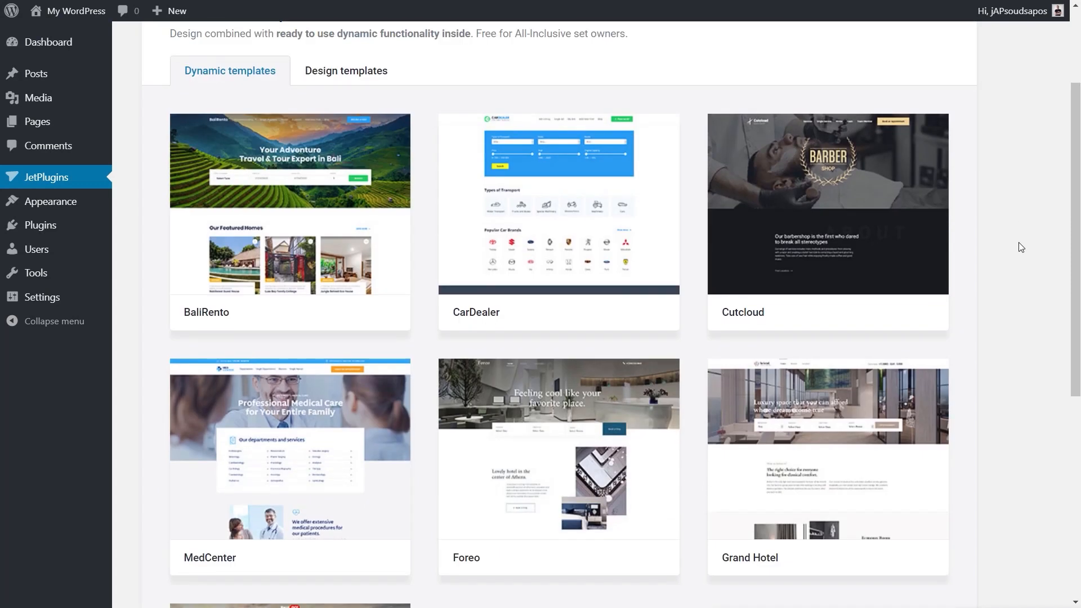
scroll(1020, 247, "up", 2)
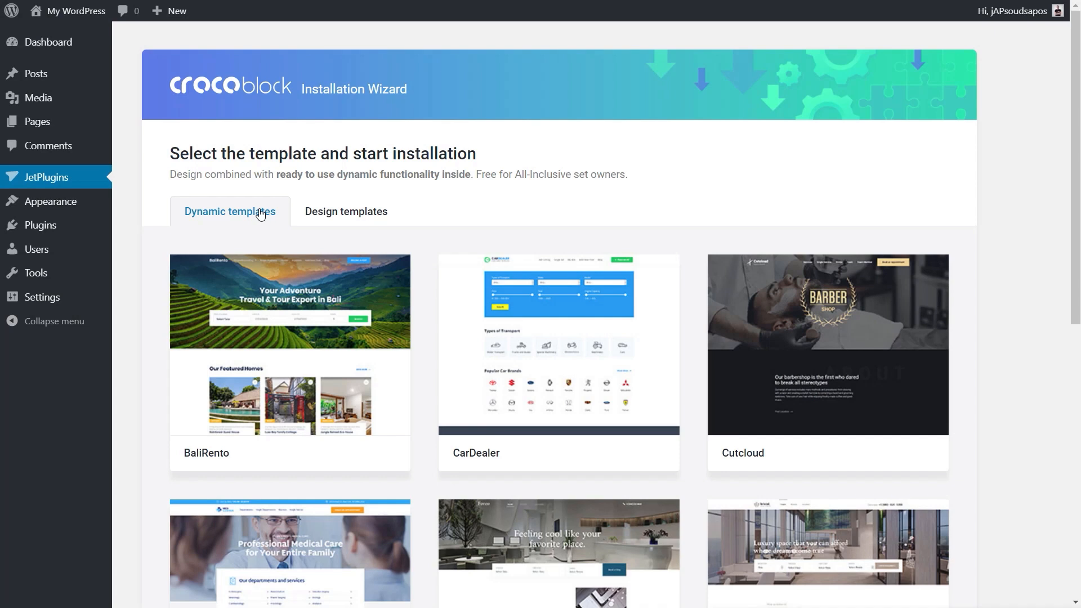
left_click(350, 211)
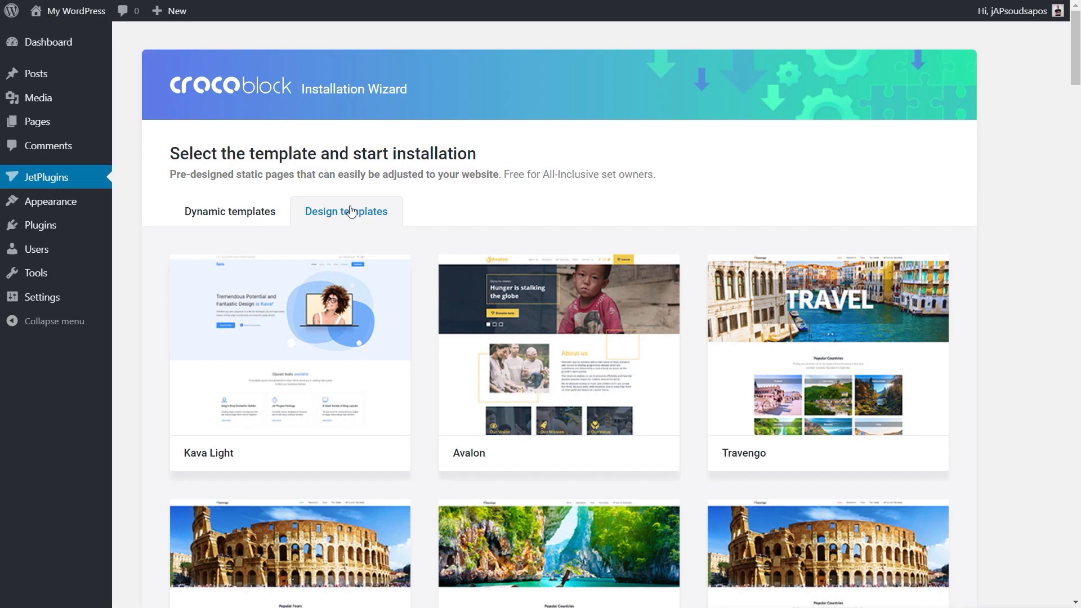
scroll(963, 373, "down", 5)
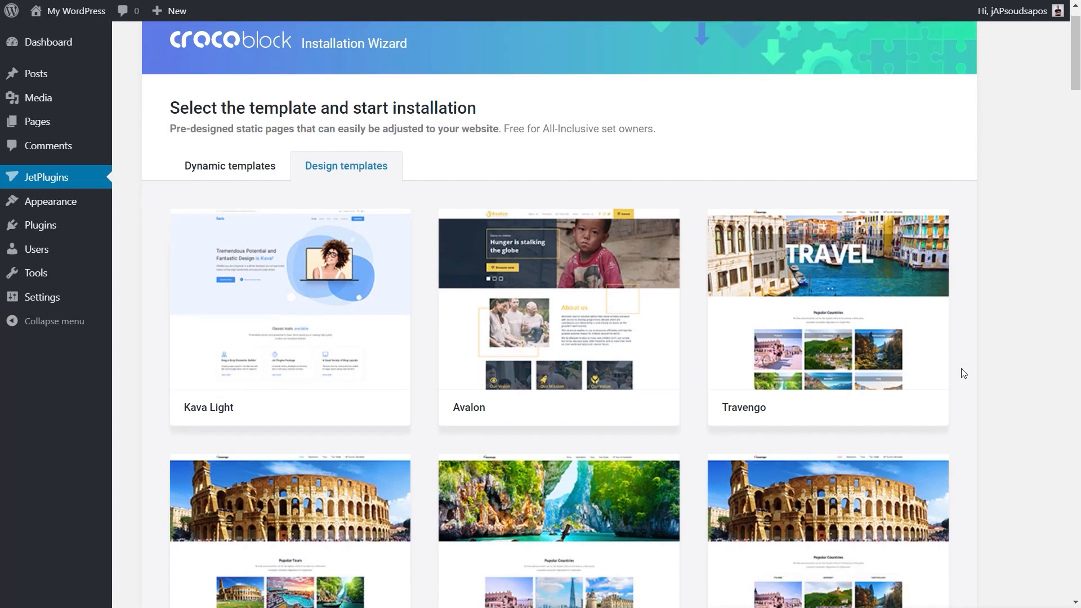
scroll(962, 373, "down", 10)
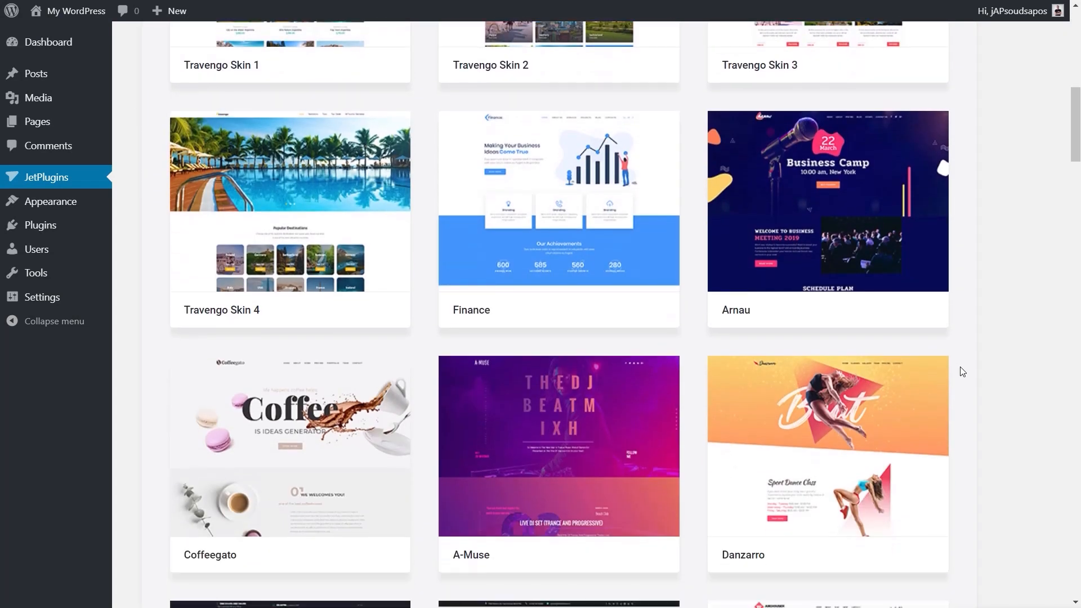
scroll(962, 371, "up", 15)
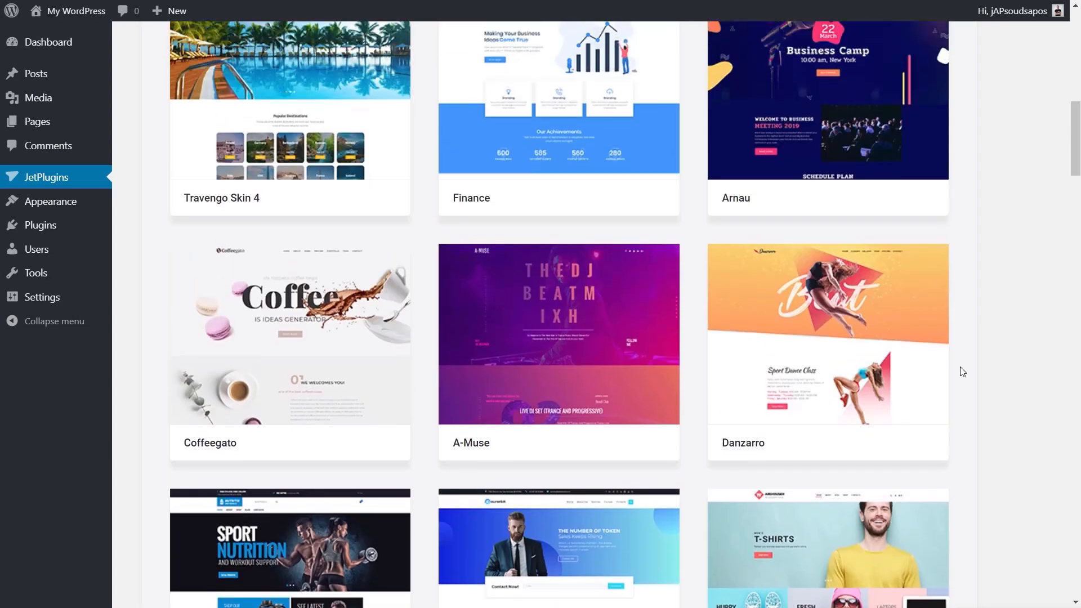
scroll(963, 372, "up", 1)
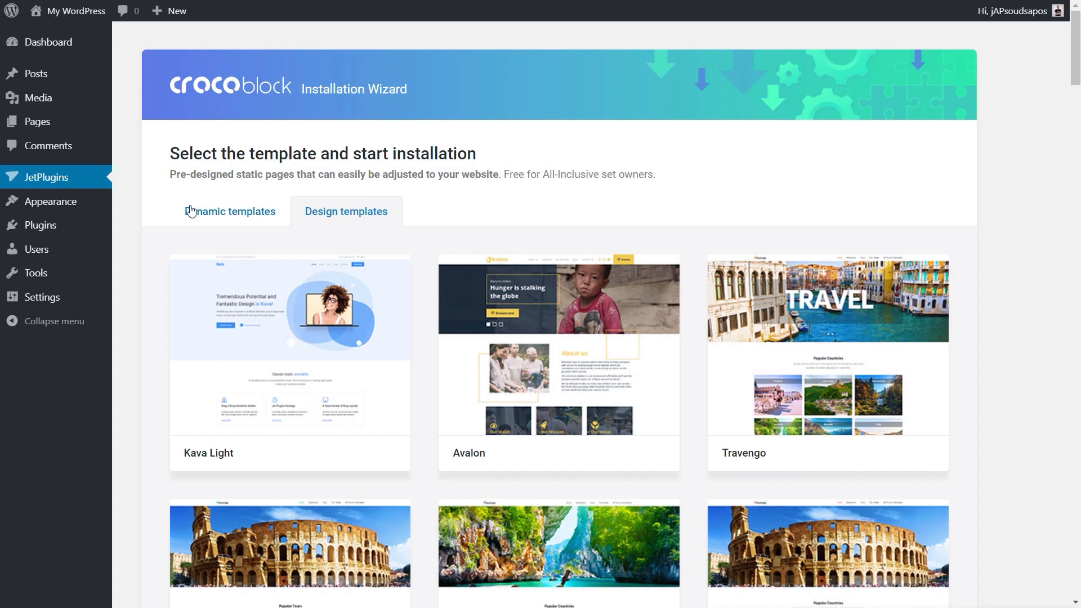
- Return to the dynamic templates and examine the available designs, including BaliRento, CarDealer, RentGo and Foreo
left_click(220, 213)
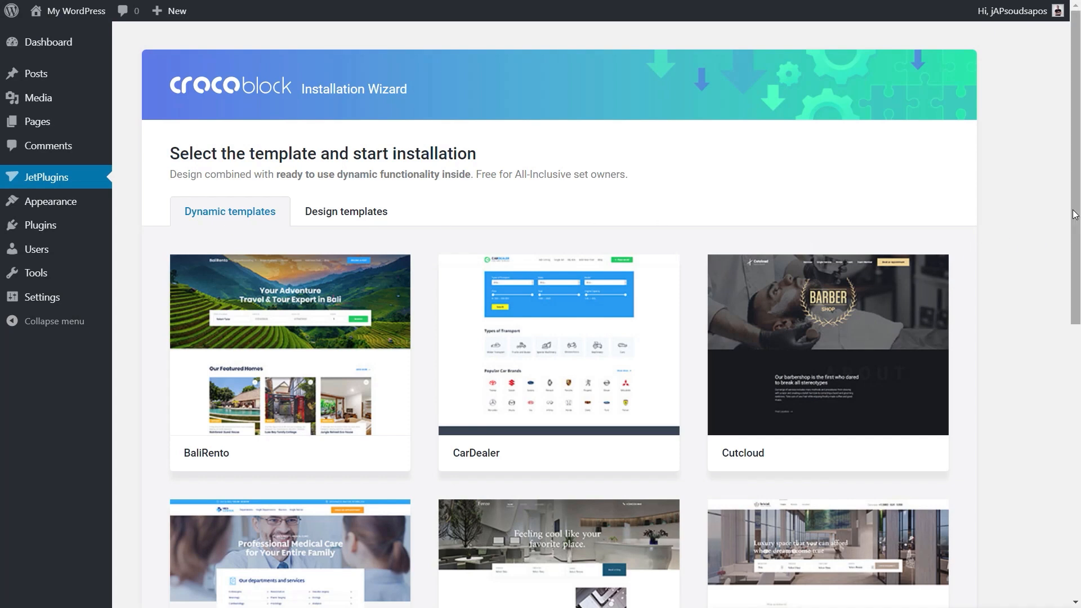
scroll(1074, 214, "down", 5)
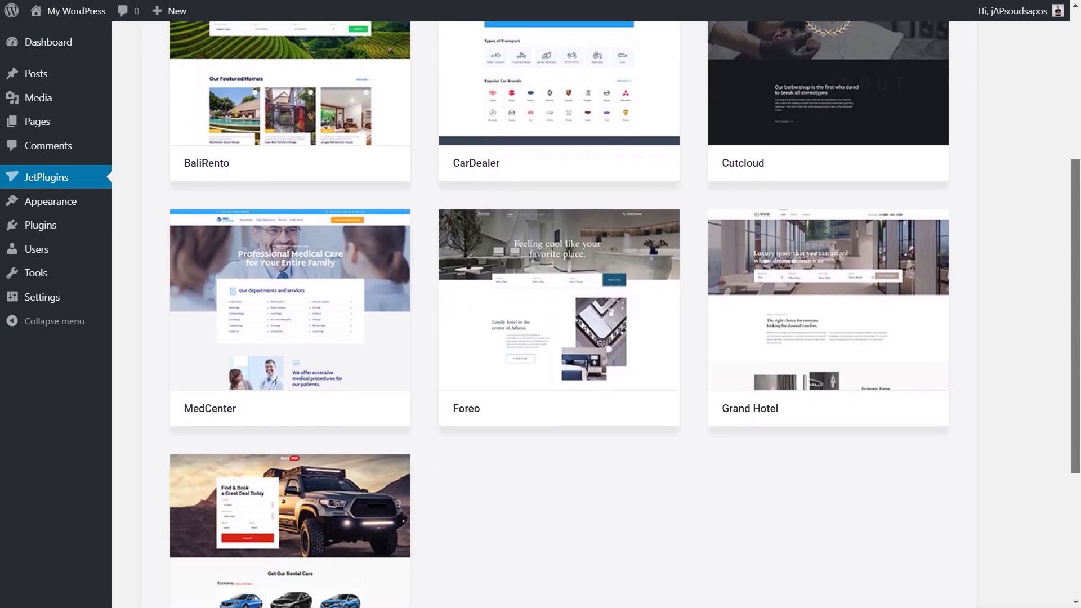
scroll(558, 309, "down", 1)
left_click_drag(1075, 408, 1075, 288)
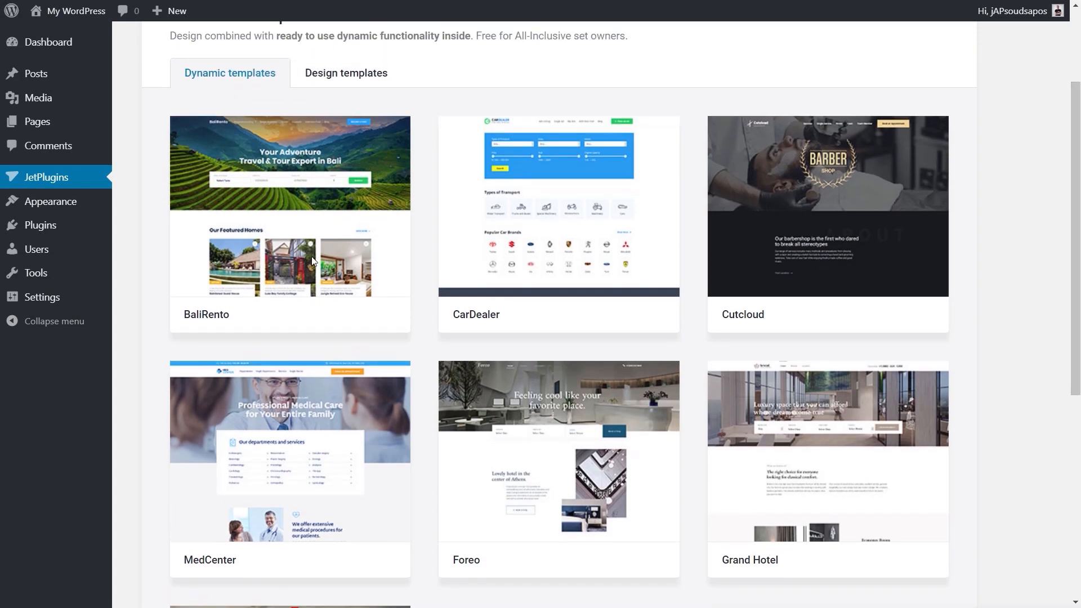
mouse_move(312, 216)
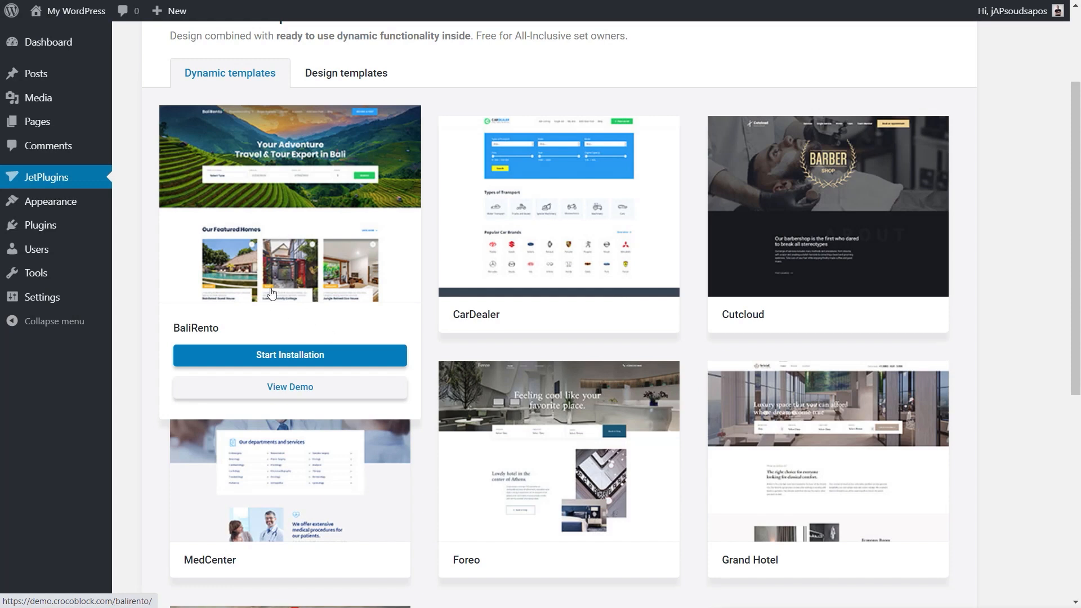
mouse_move(591, 267)
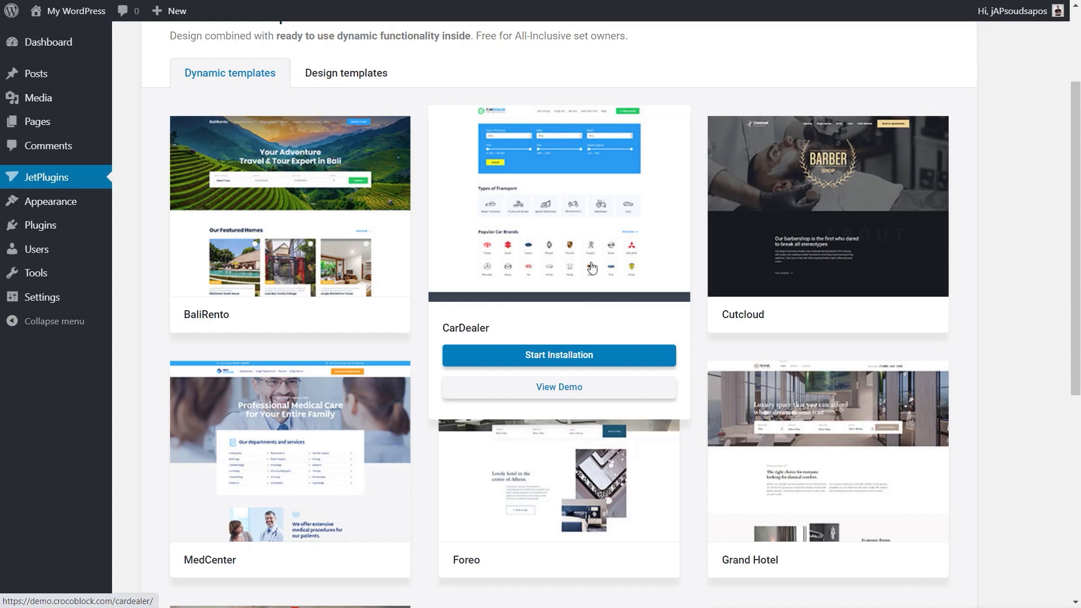
scroll(591, 267, "down", 6)
mouse_move(345, 381)
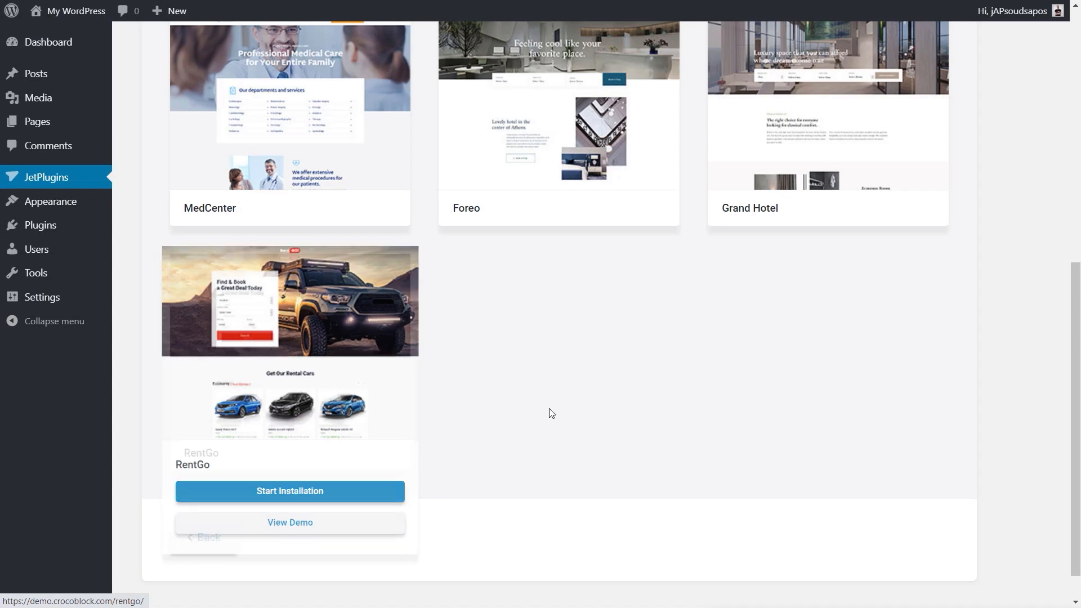
scroll(565, 433, "up", 5)
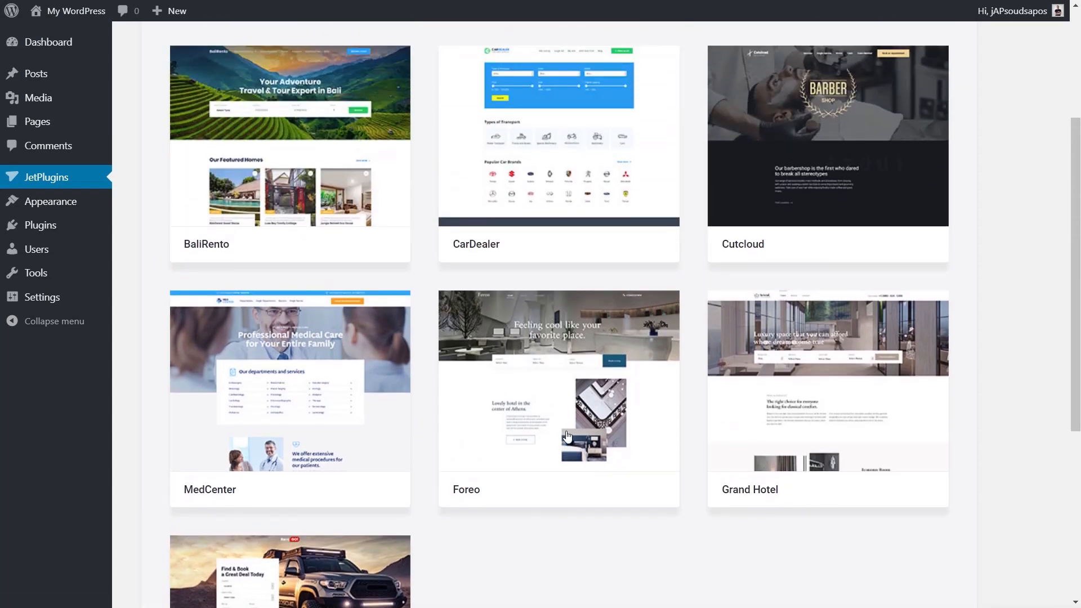
mouse_move(567, 436)
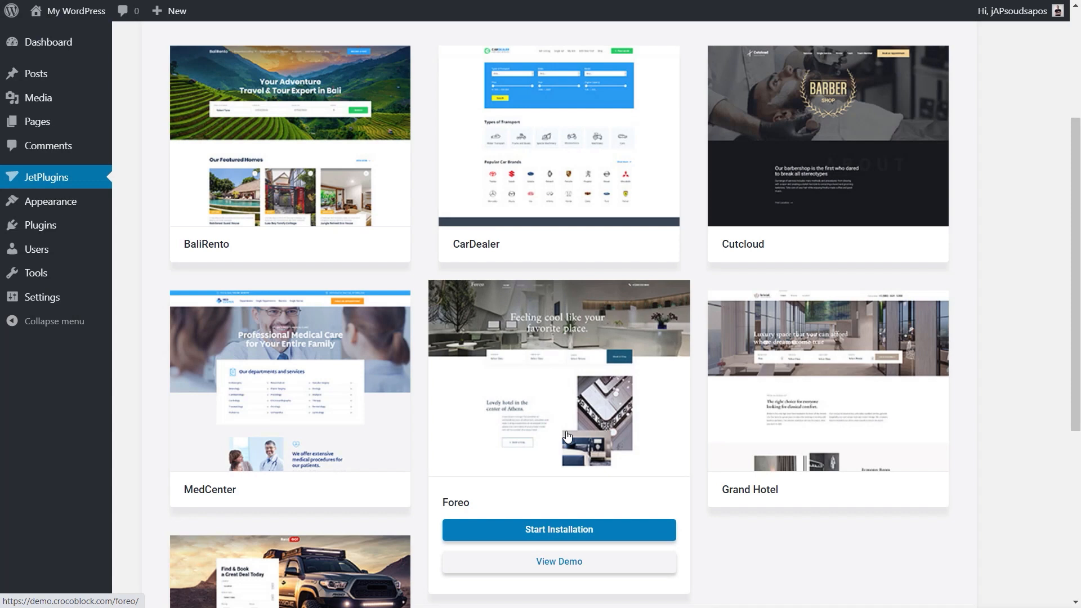
- Open the BaliRento template's demo site and examine its homepage down to the featured homes listing
mouse_move(272, 256)
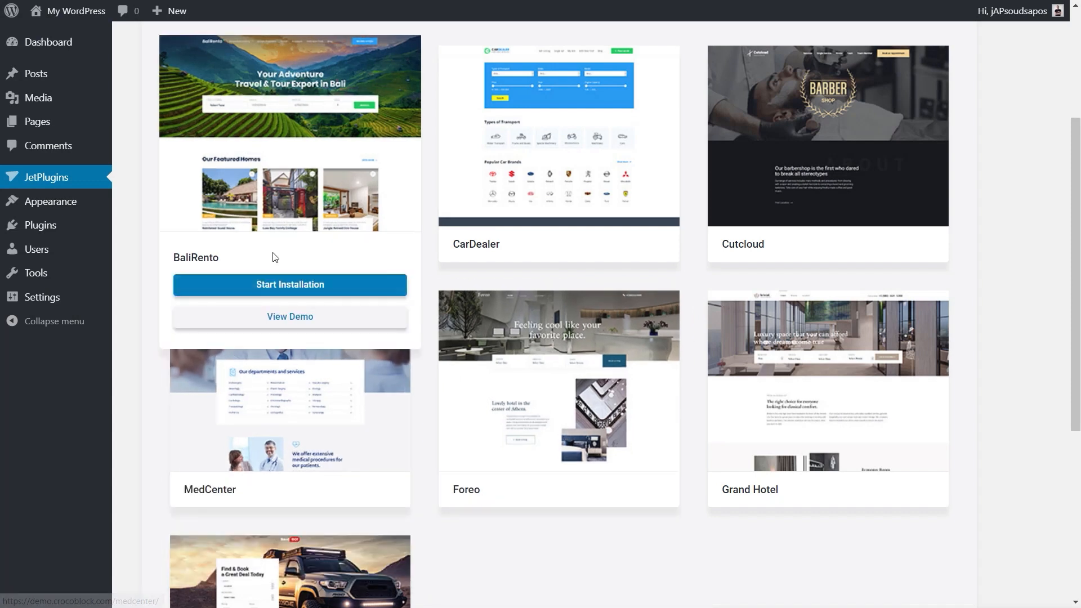
left_click(288, 319)
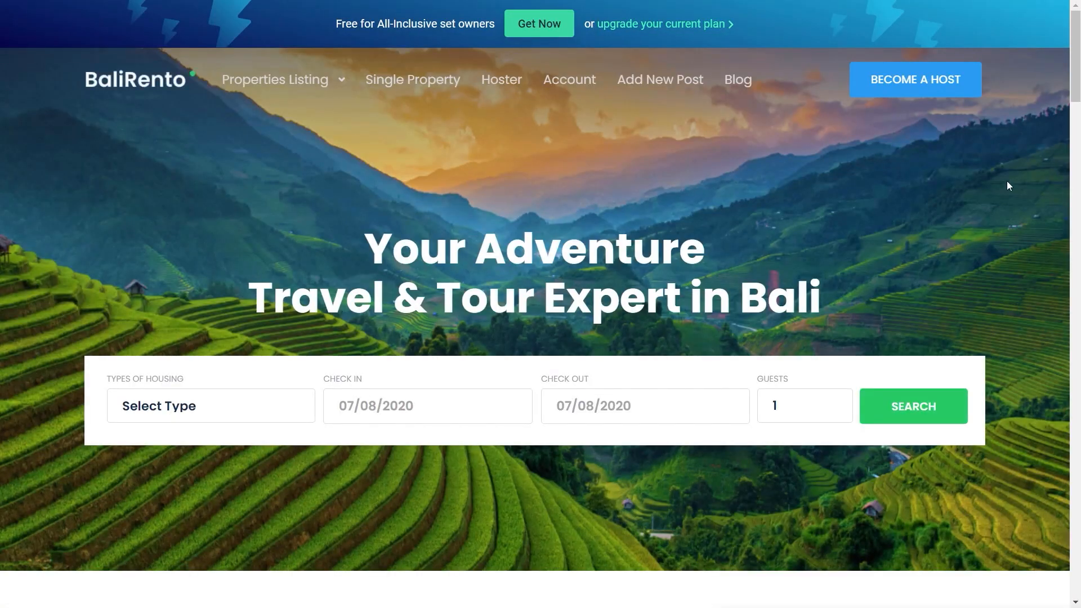
left_click_drag(1075, 90, 837, 191)
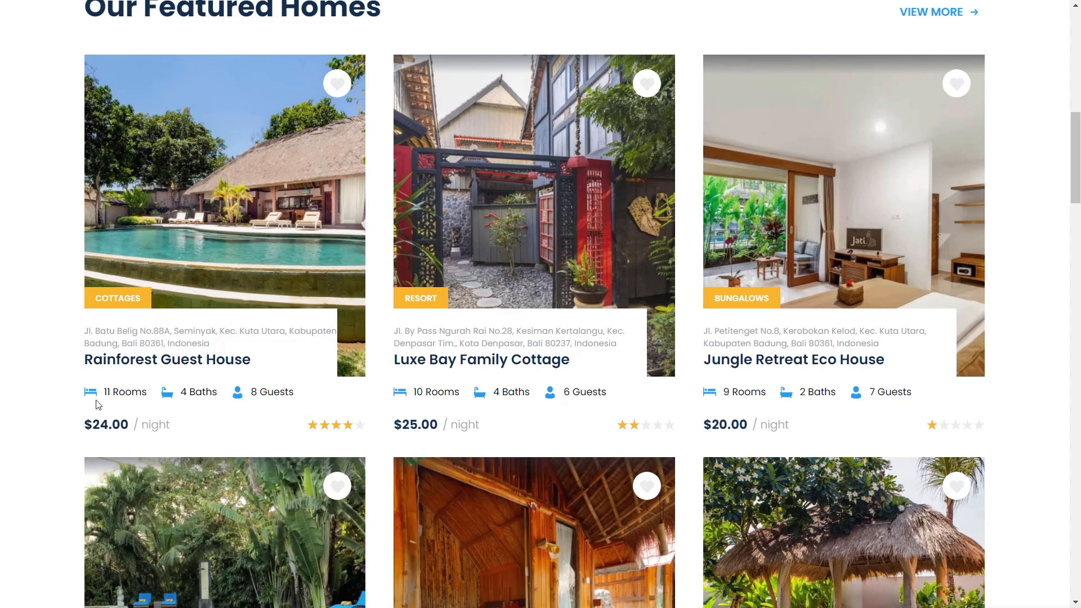
- Start installing the BaliRento template and continue with all of its required plugins selected
scroll(306, 256, "up", 2)
scroll(310, 262, "up", 2)
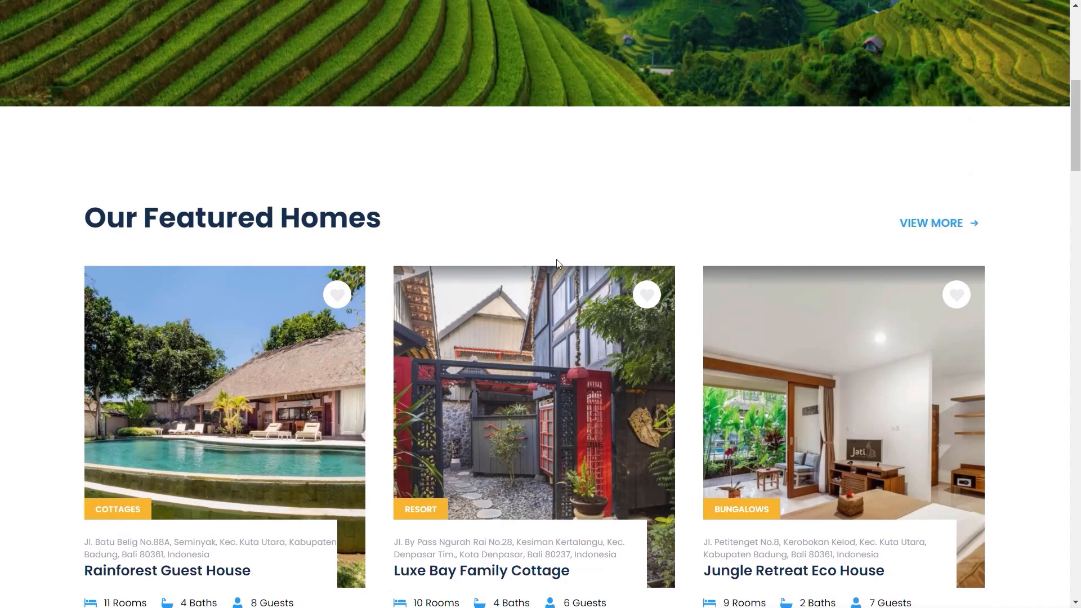
scroll(810, 231, "up", 1)
scroll(811, 231, "up", 3)
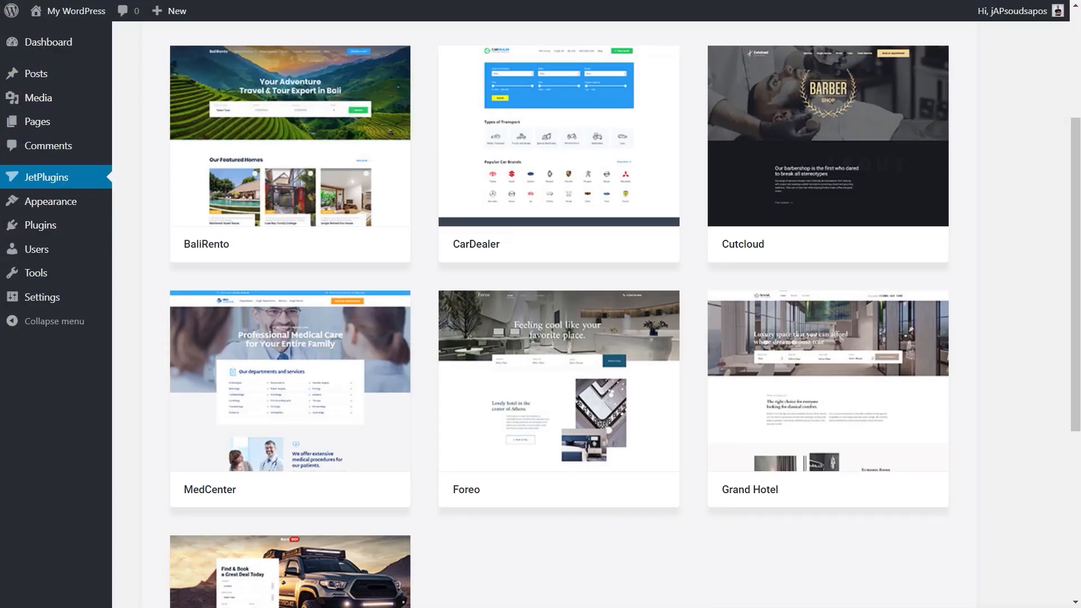
mouse_move(290, 78)
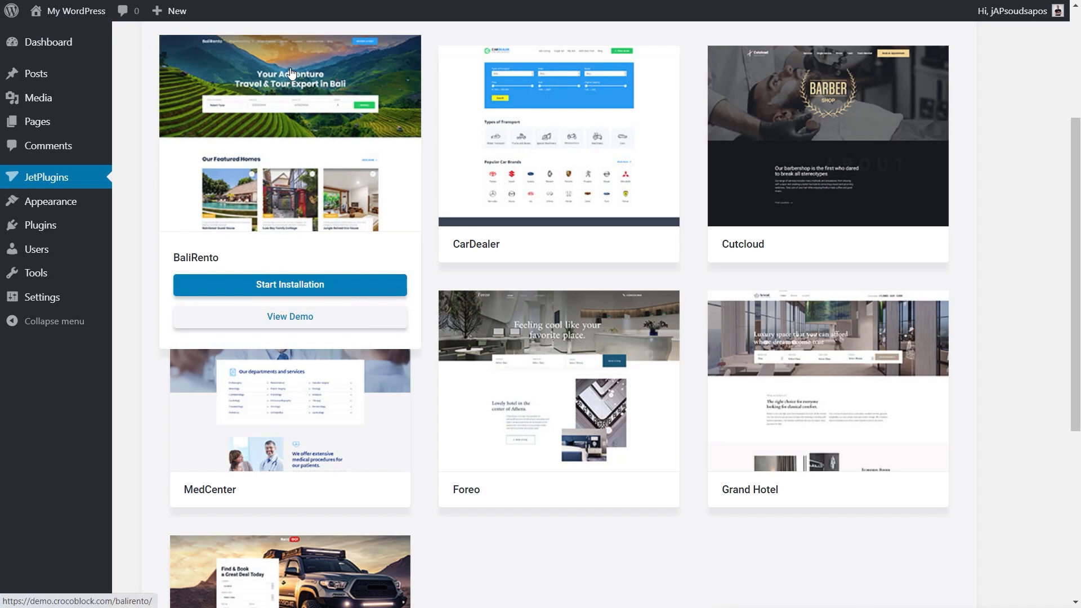
left_click(285, 290)
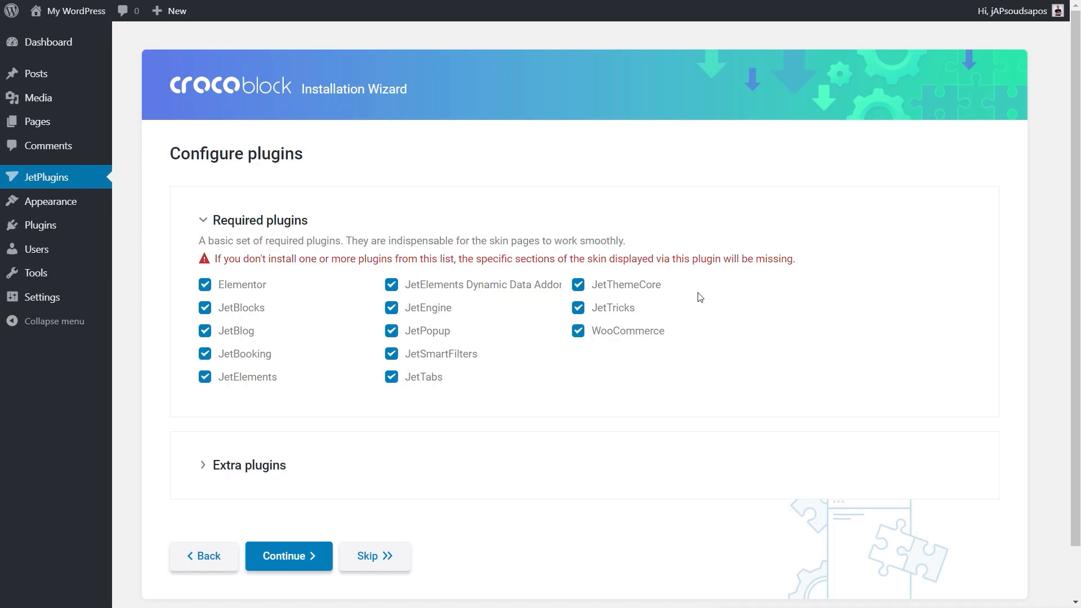
scroll(592, 375, "down", 1)
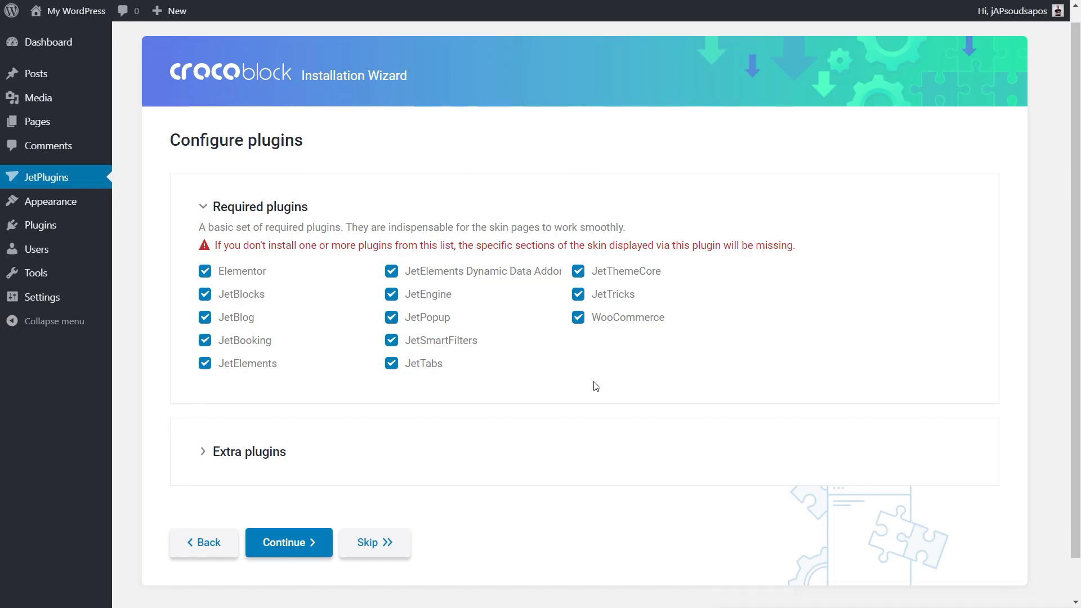
left_click(289, 499)
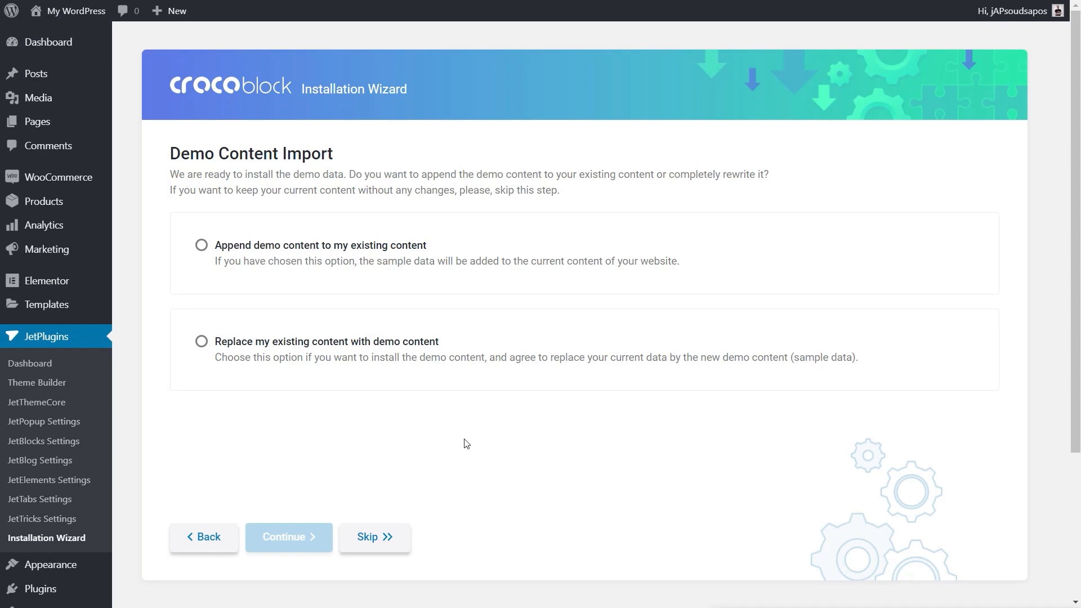
- Replace the existing content with the demo content, authorising the import with the WordPress user password, and complete the wizard
left_click(202, 342)
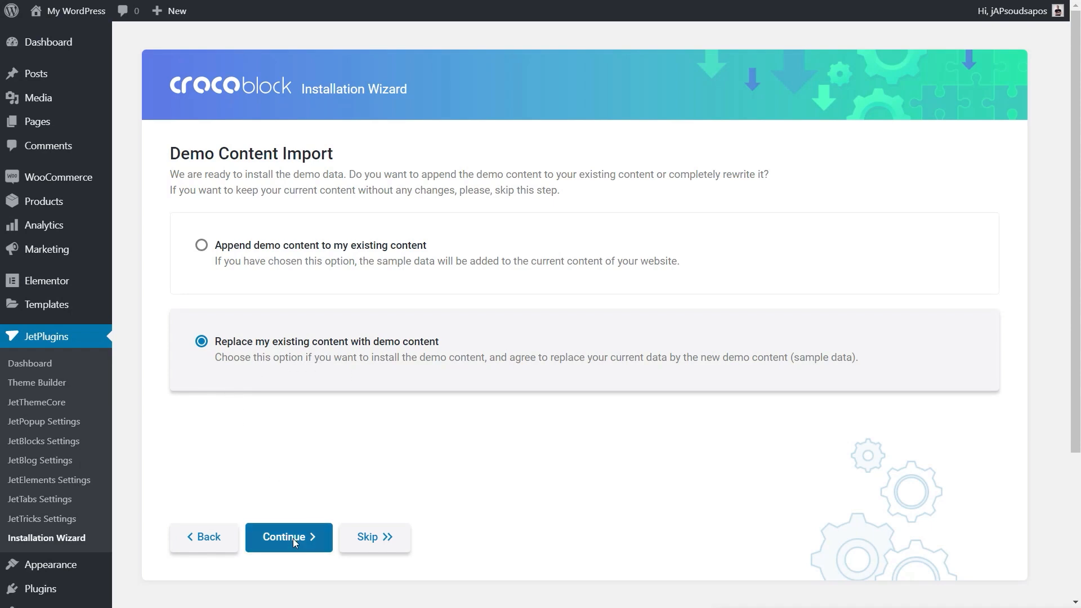
left_click(253, 537)
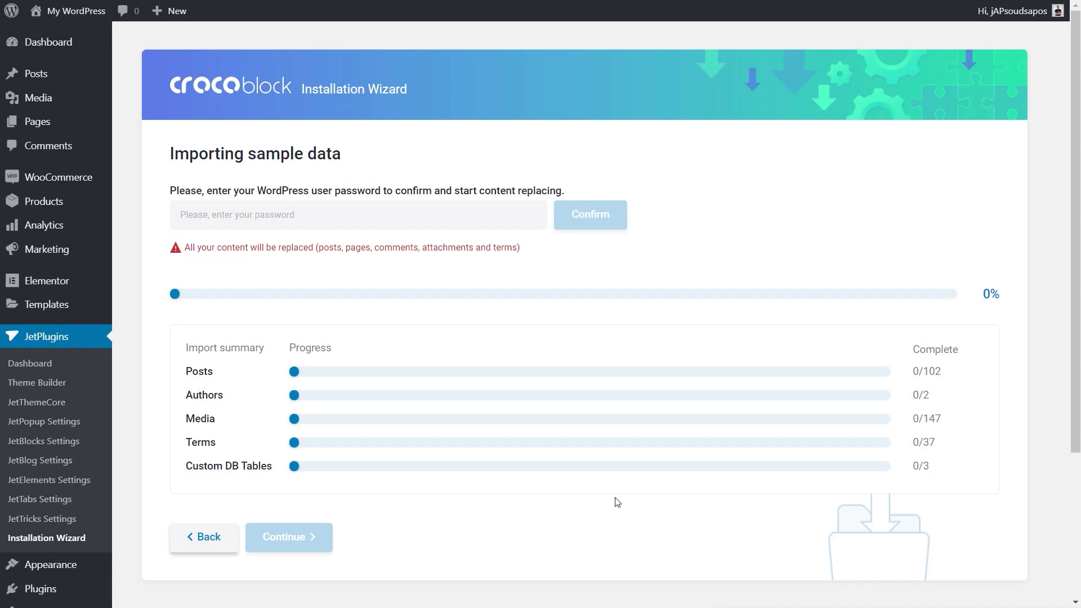
left_click(266, 216)
left_click(266, 243)
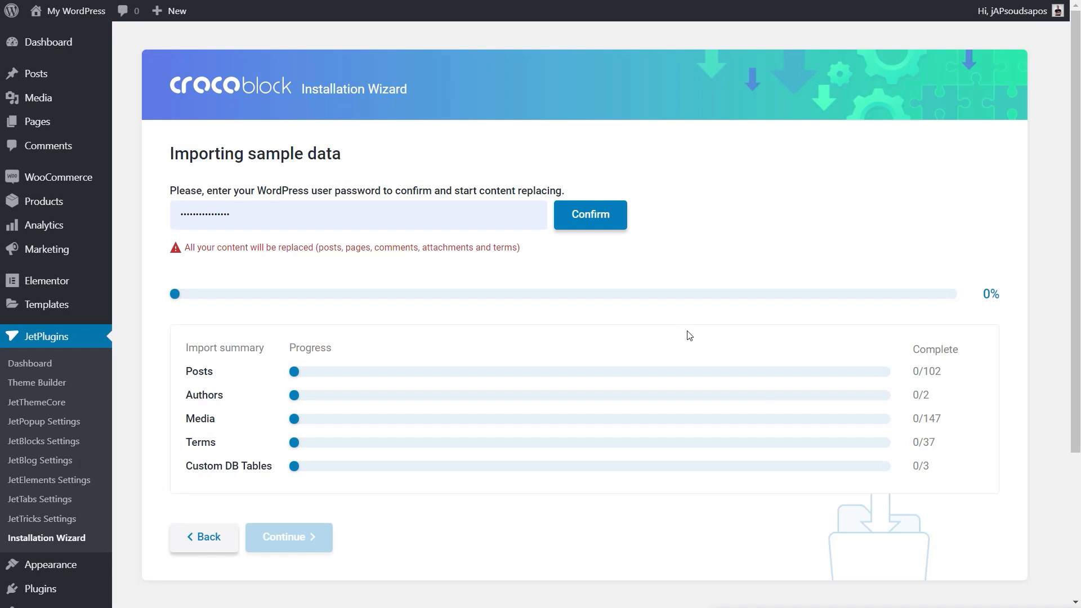
left_click(581, 219)
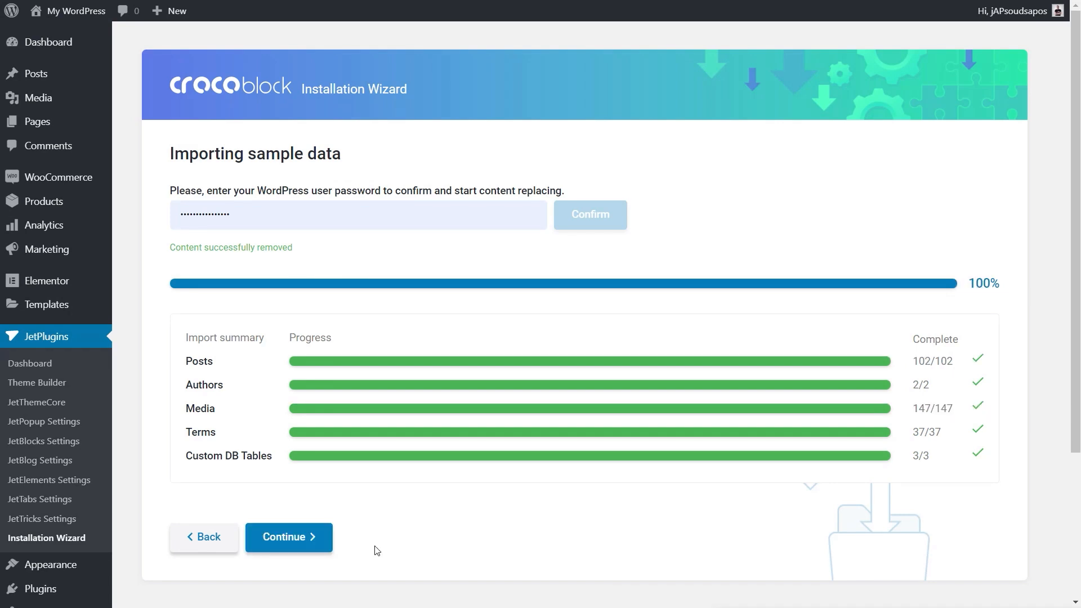
left_click(296, 536)
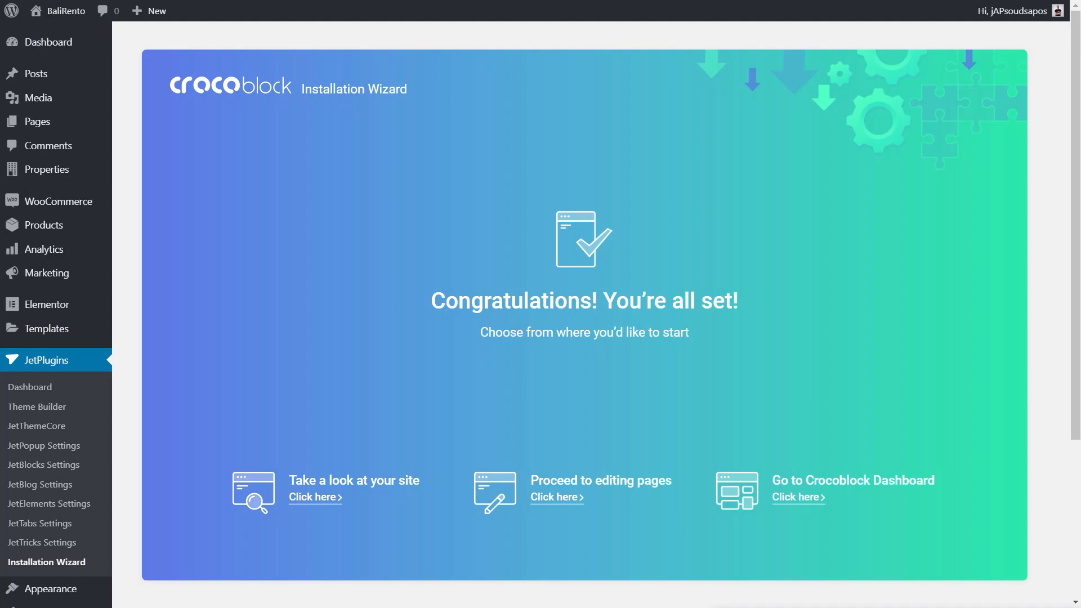
- View the newly installed site and search for Houses with check-in 07/17/2020 and check-out 07/24/2020
left_click(316, 497)
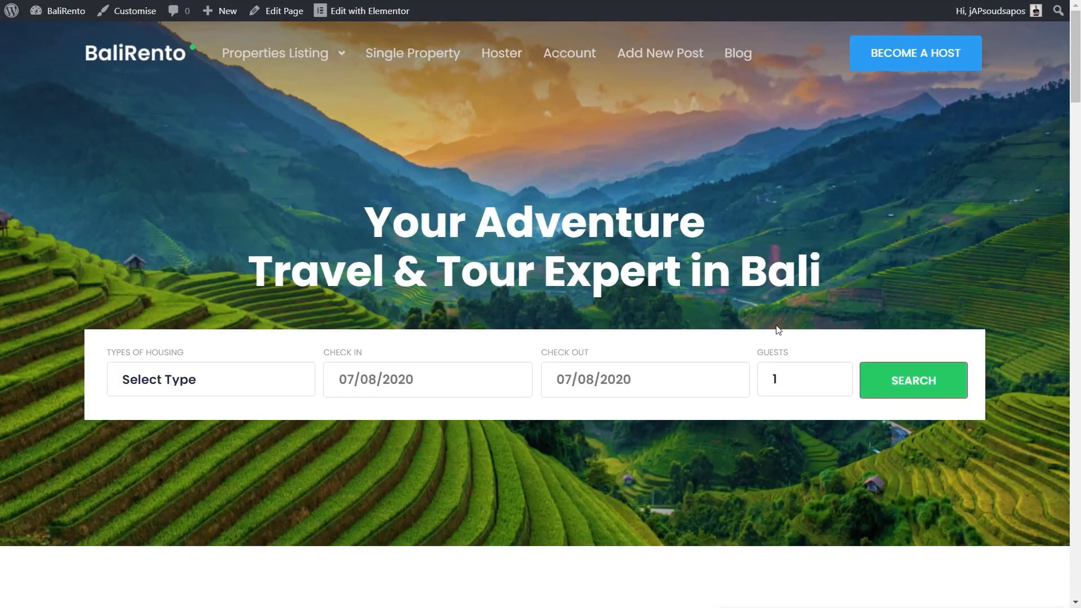
scroll(1071, 68, "down", 1)
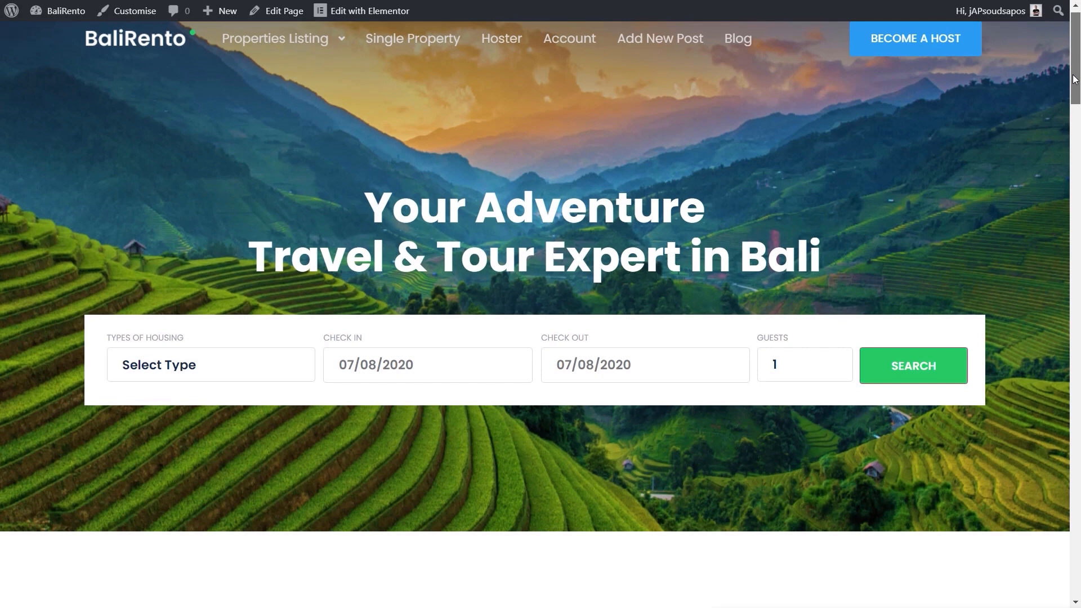
left_click(177, 311)
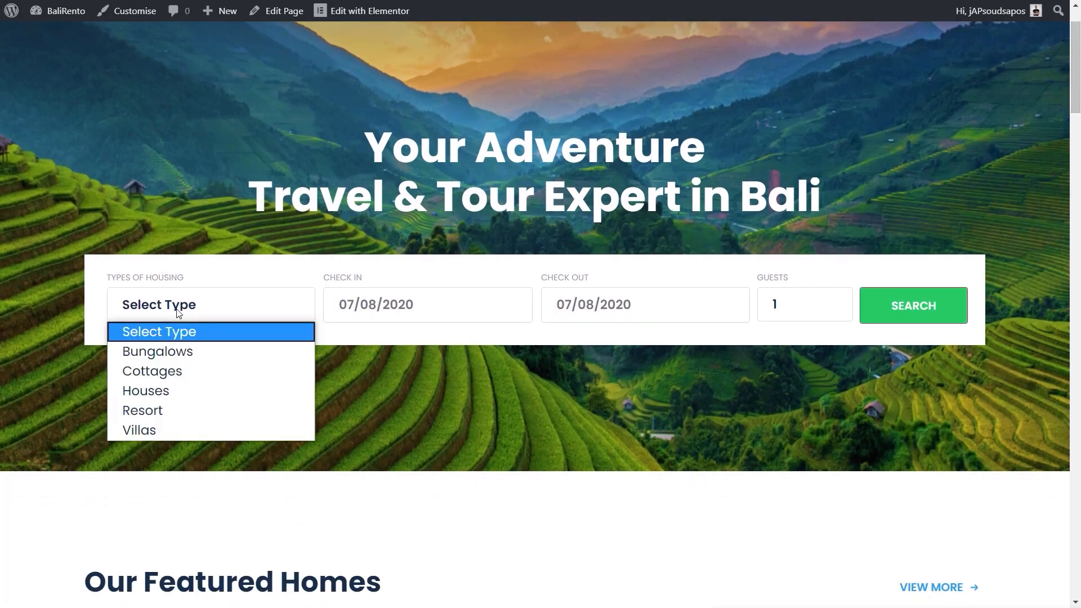
left_click(174, 387)
left_click(415, 312)
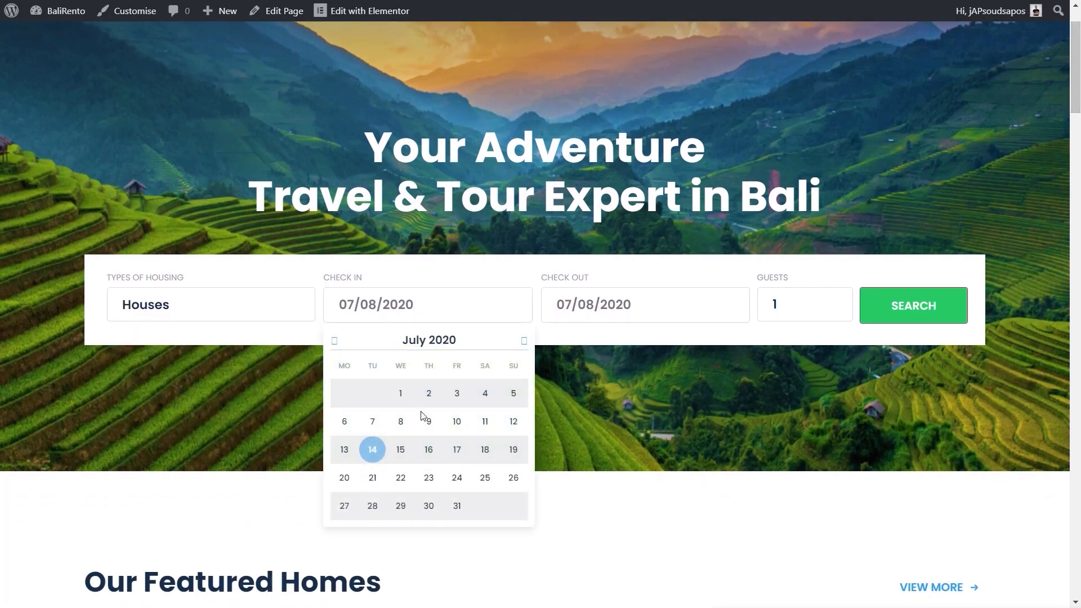
left_click(450, 457)
left_click(675, 322)
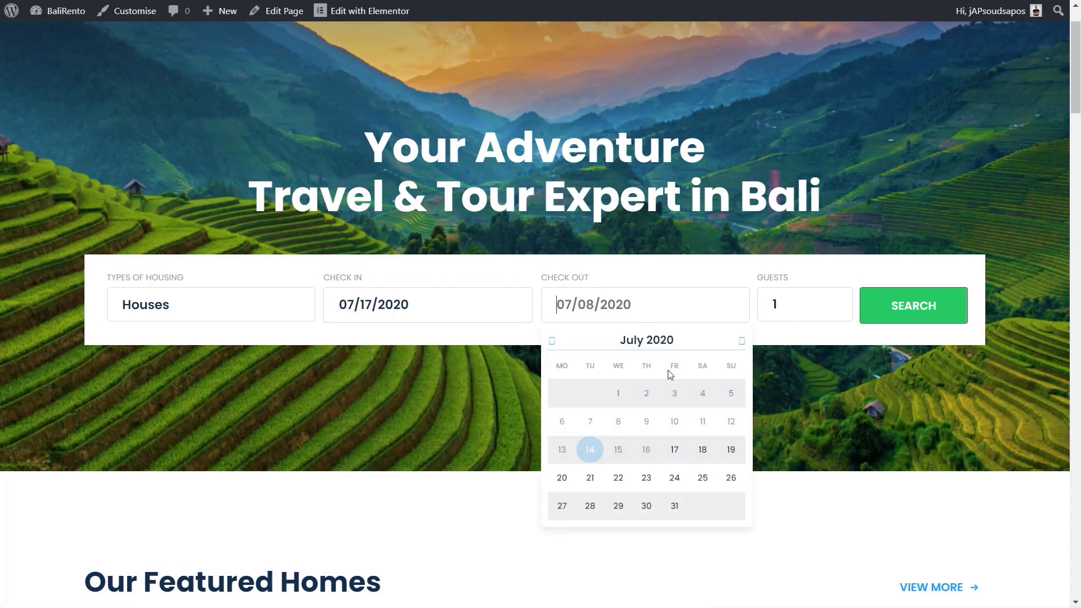
left_click(674, 478)
left_click(929, 309)
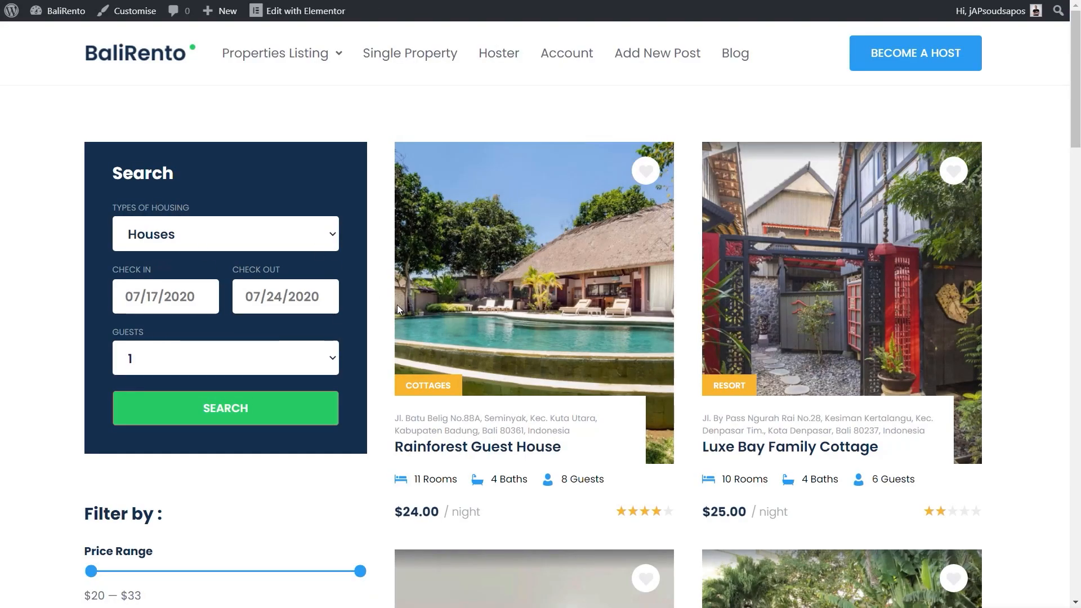
- Examine the property search results and the filters for price range, bedrooms, rating, meals and facilities
scroll(487, 313, "down", 3)
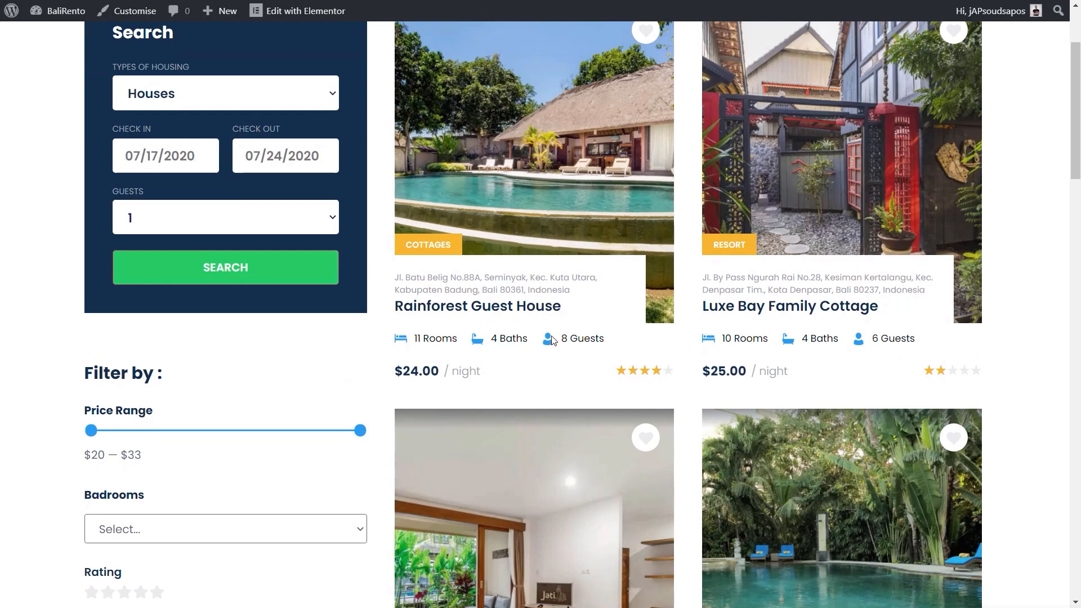
scroll(273, 493, "down", 5)
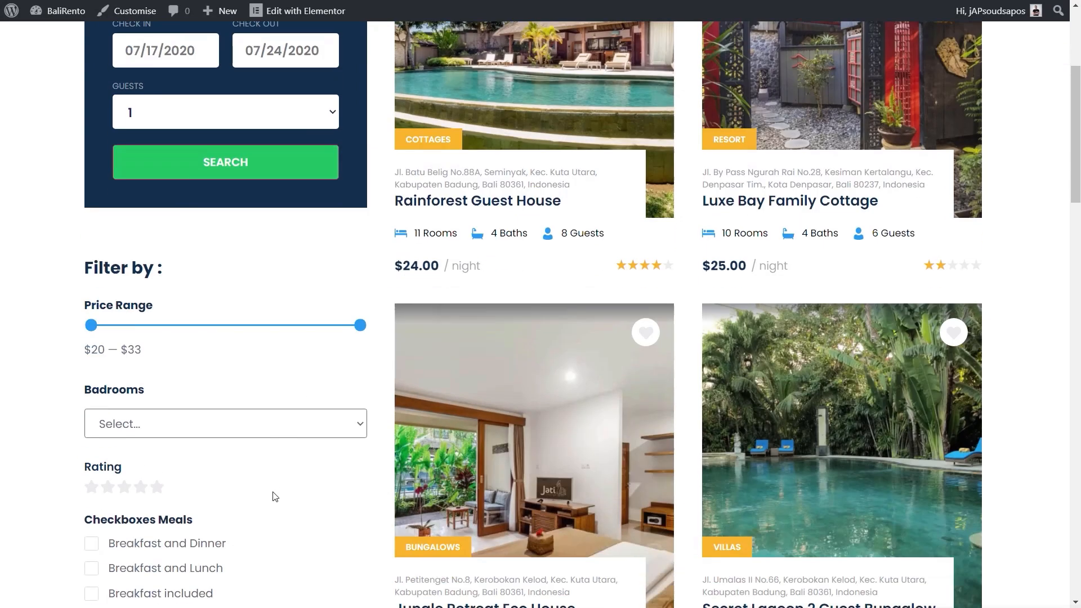
scroll(262, 481, "down", 6)
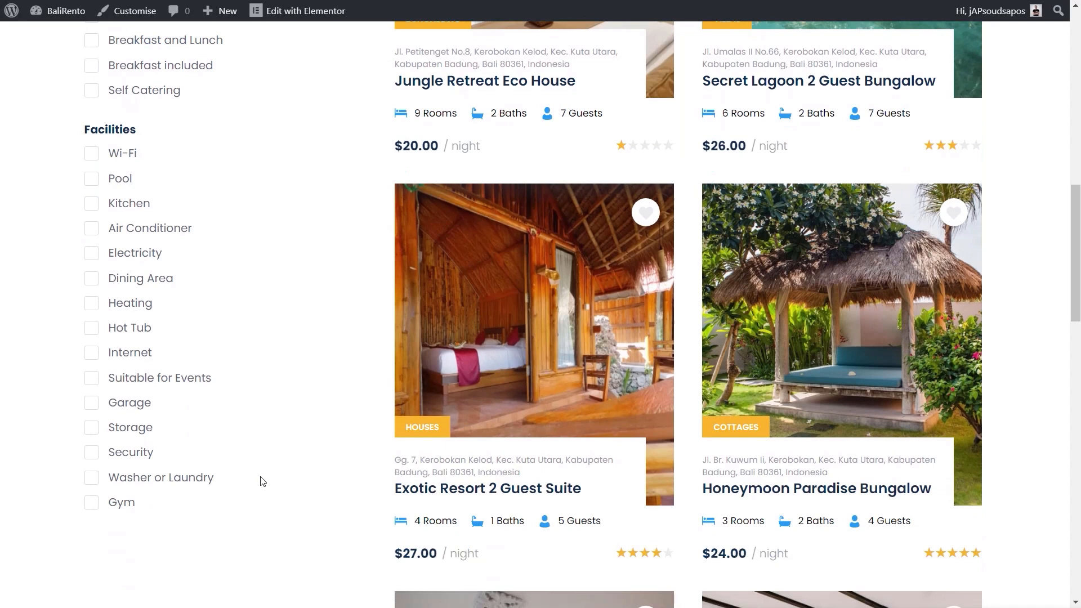
scroll(421, 485, "up", 7)
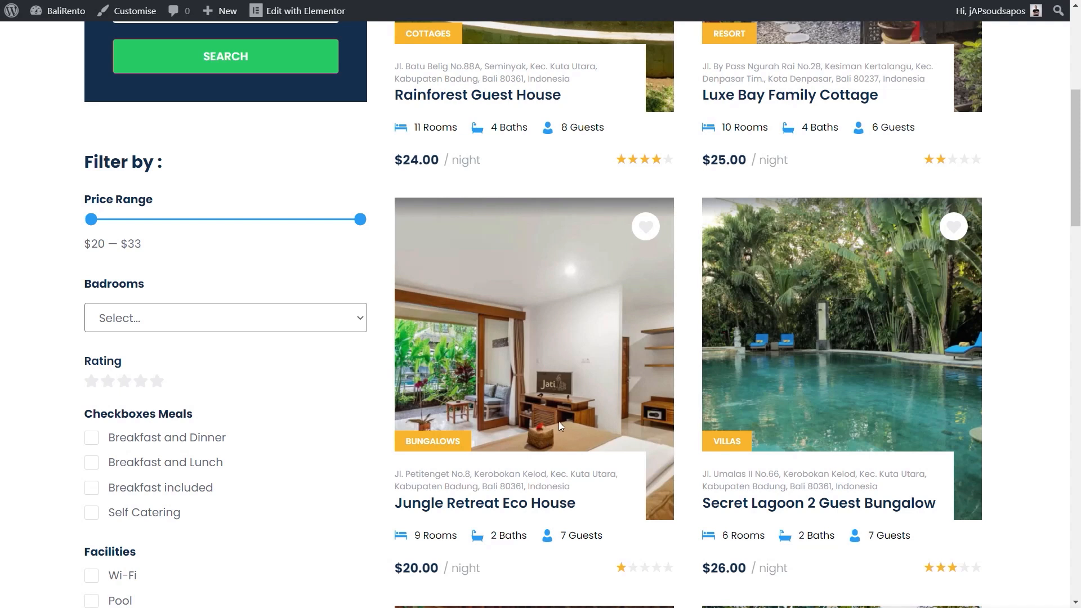
- Show the properties in the Bungalows category and open the Jungle Retreat Eco House page
left_click(440, 446)
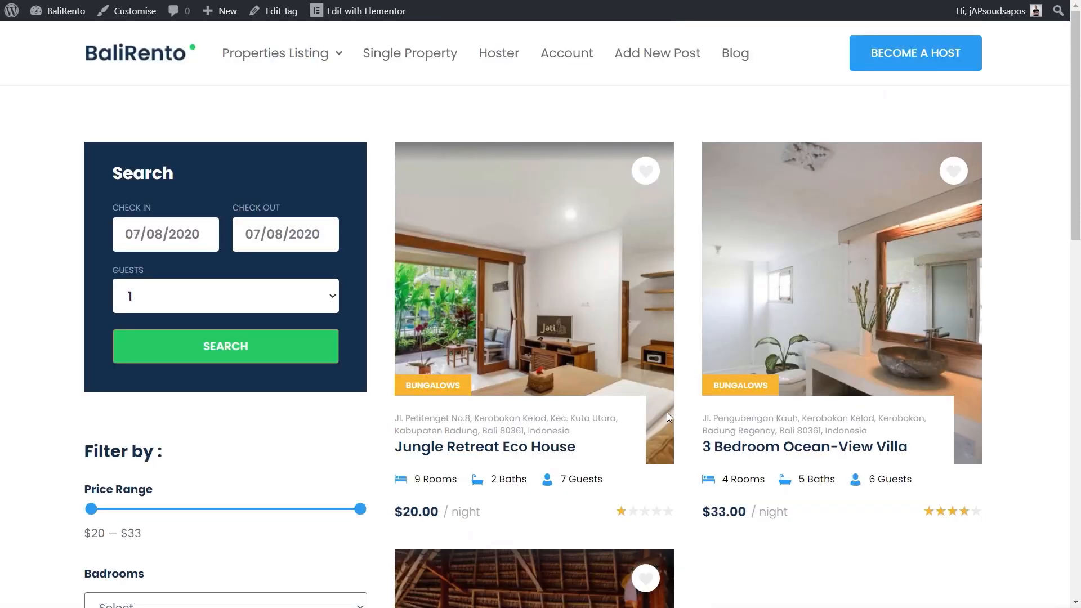
scroll(570, 332, "down", 3)
left_click(459, 307)
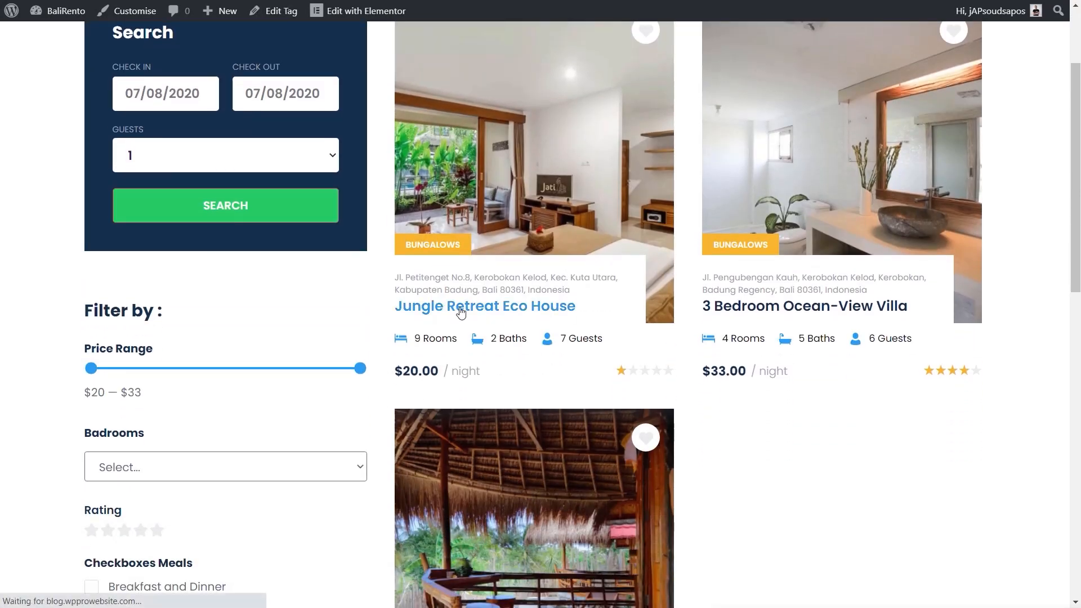
scroll(636, 328, "up", 3)
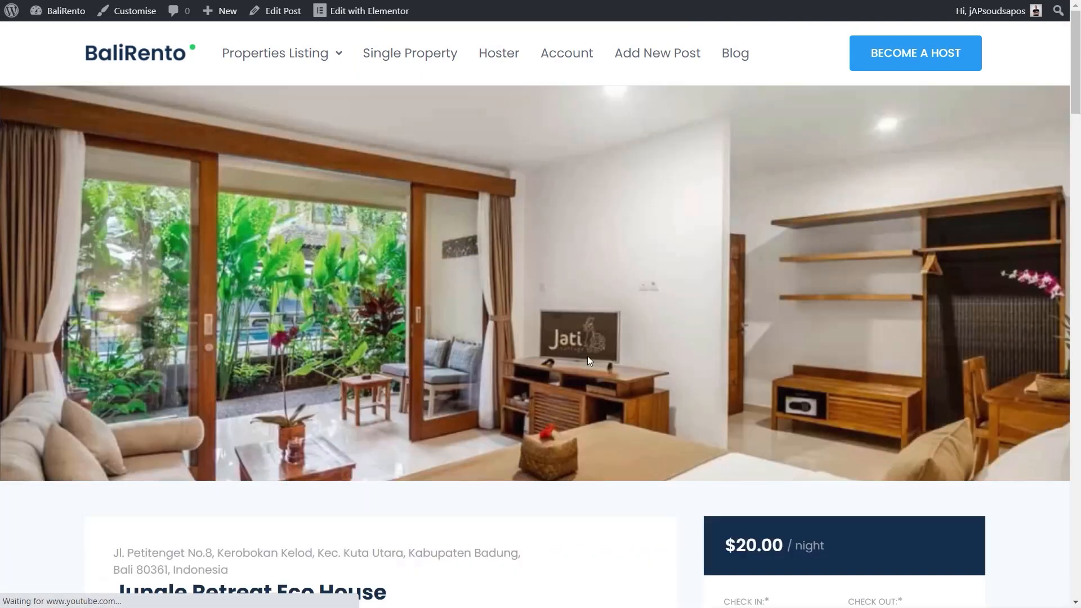
- Add the Breakfast and Bed extras to the booking form for Jungle Retreat Eco House
scroll(603, 432, "down", 2)
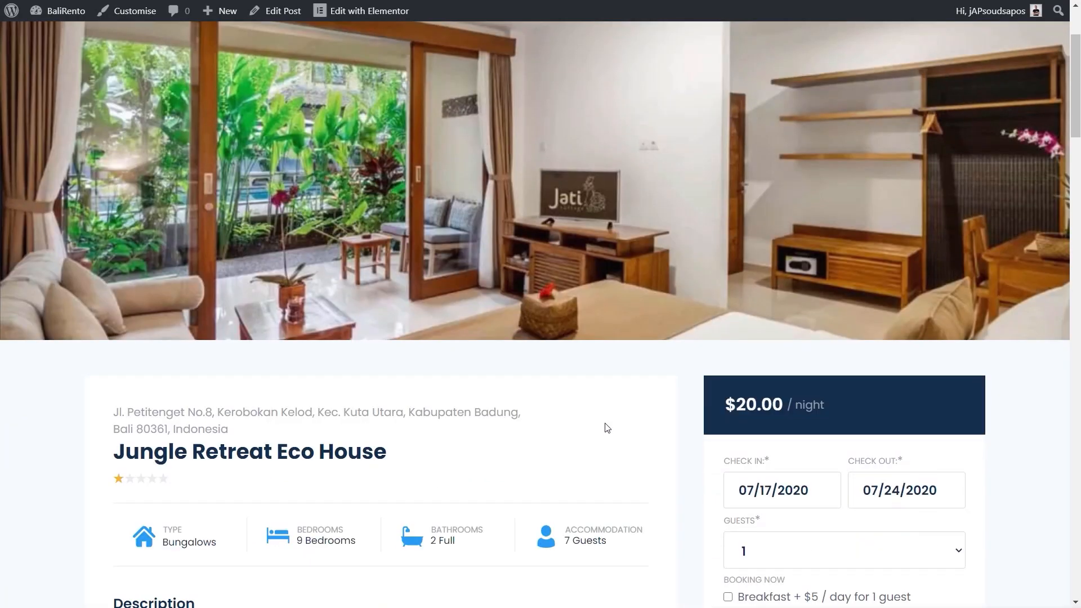
scroll(486, 415, "down", 3)
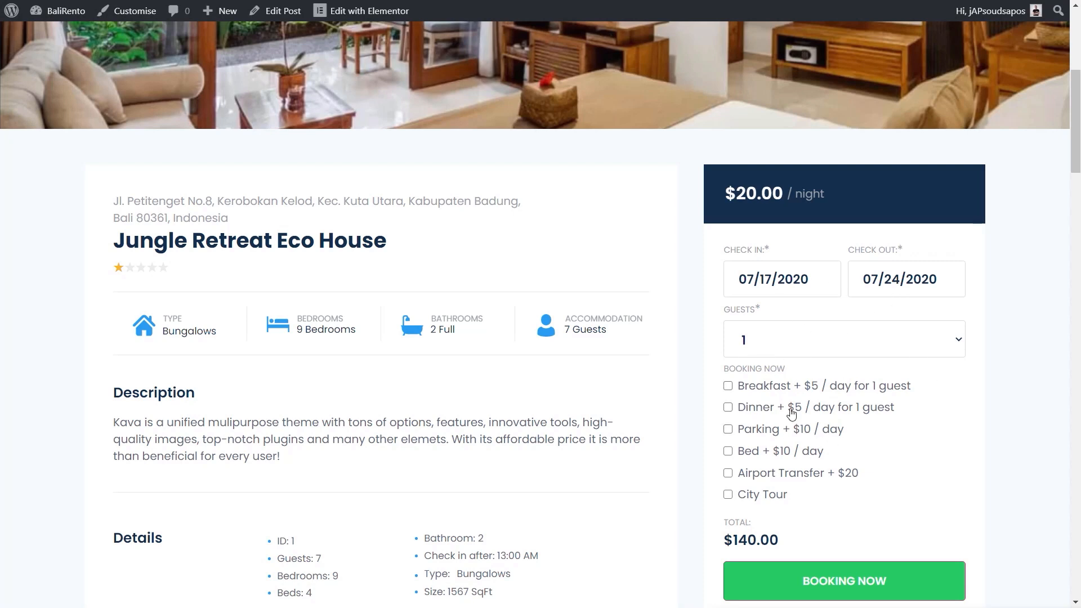
left_click(771, 387)
left_click(754, 452)
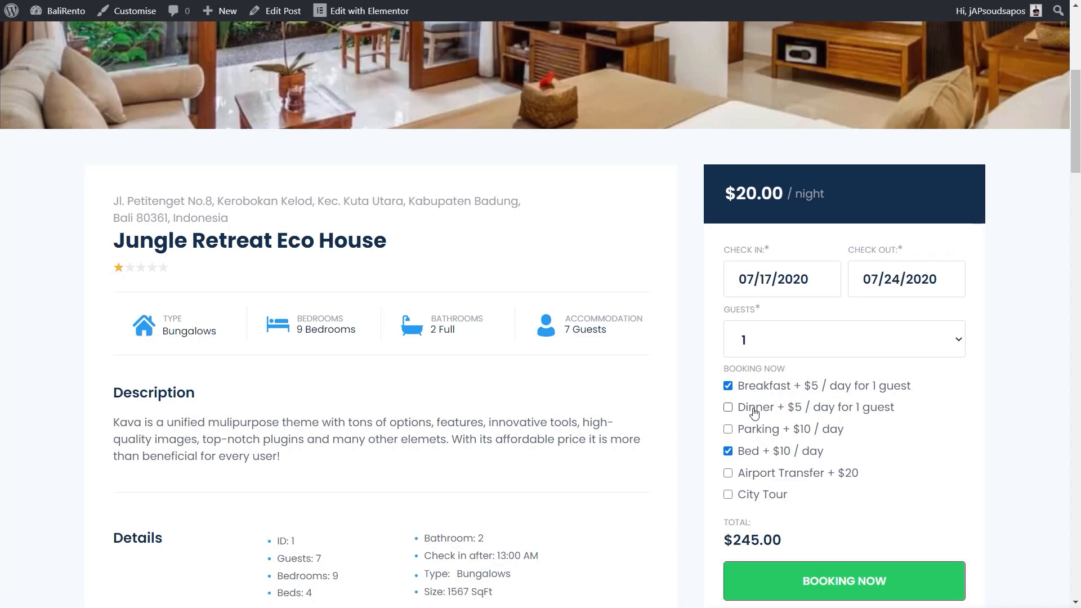
- Examine the property page's photo gallery, facilities list, and terms and rules
scroll(446, 458, "down", 6)
scroll(174, 417, "down", 6)
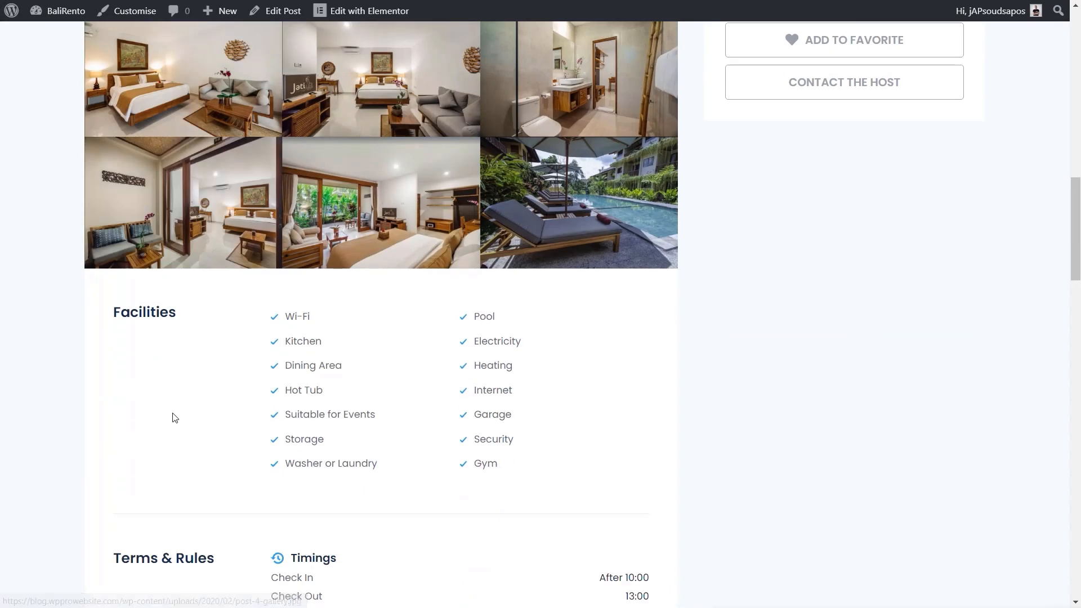
scroll(176, 420, "down", 3)
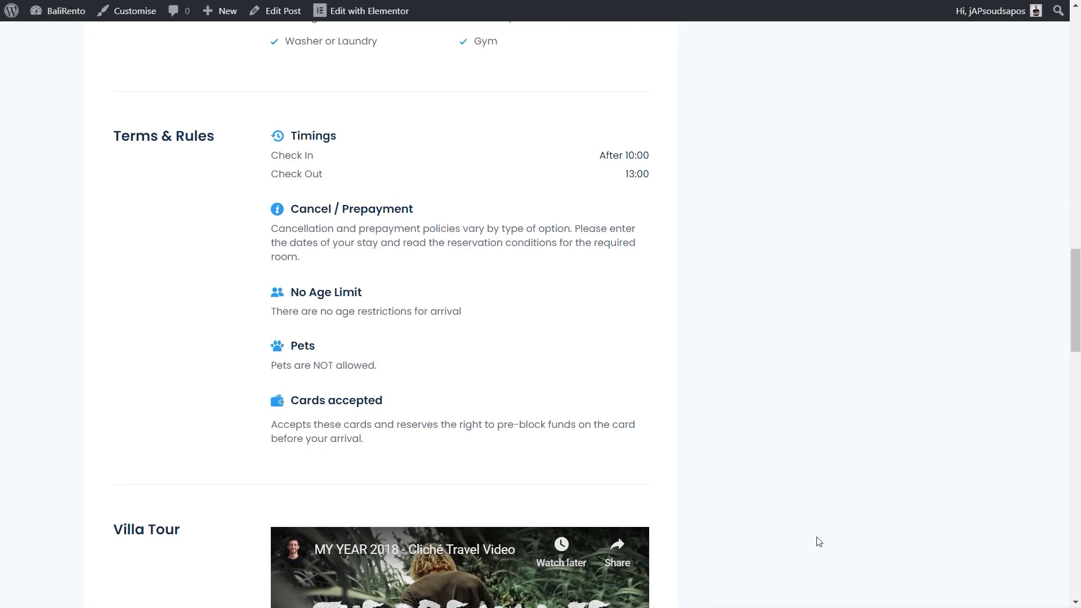
scroll(783, 516, "up", 3)
scroll(782, 516, "up", 14)
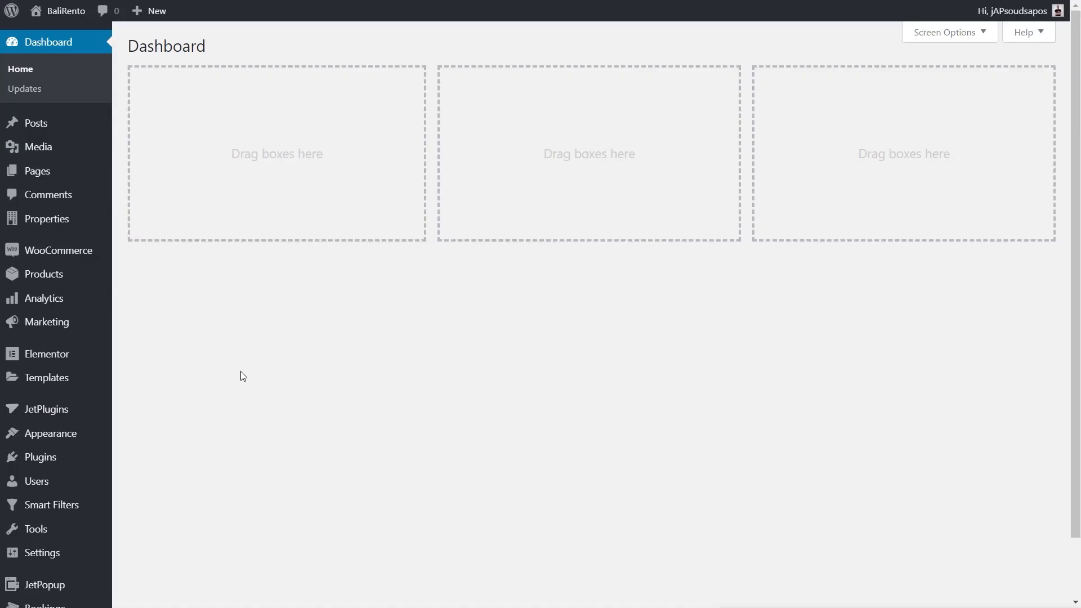
- Go to the WordPress dashboard and open JetEngine's list of custom post types
scroll(100, 391, "down", 2)
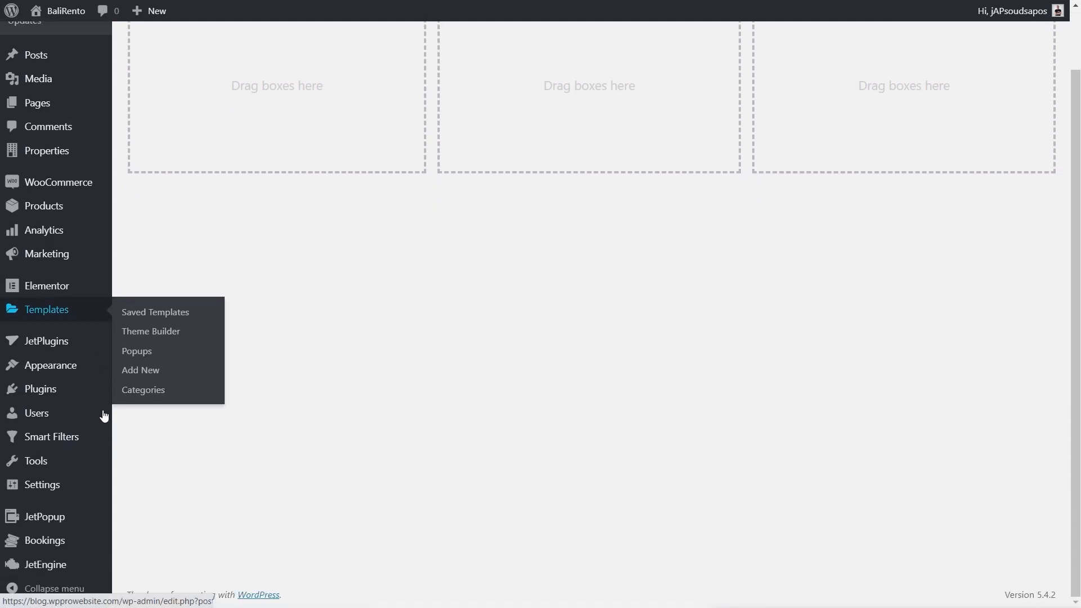
mouse_move(75, 574)
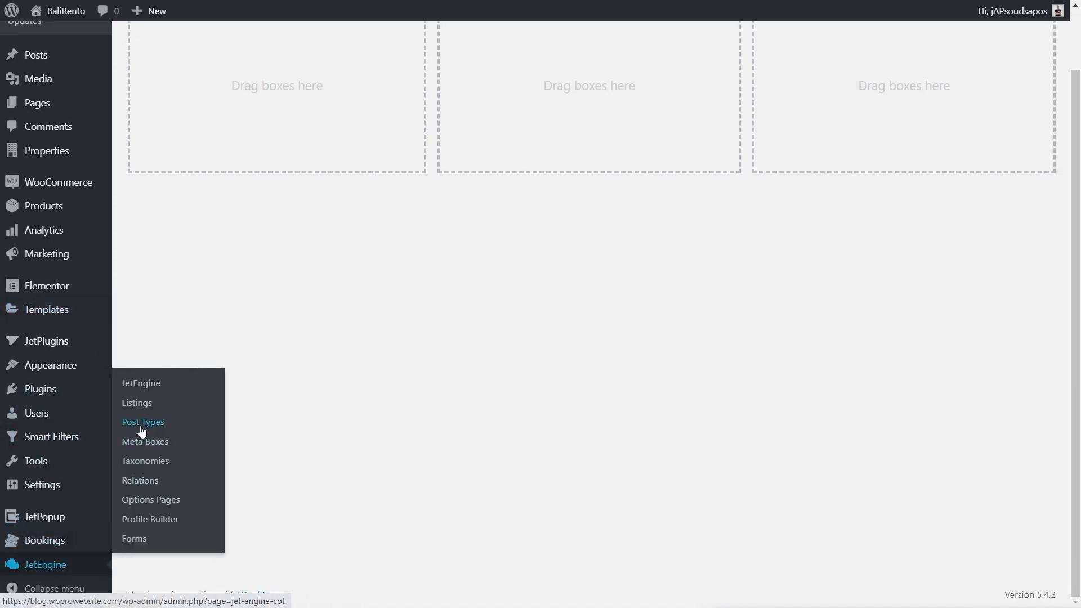
scroll(142, 425, "up", 2)
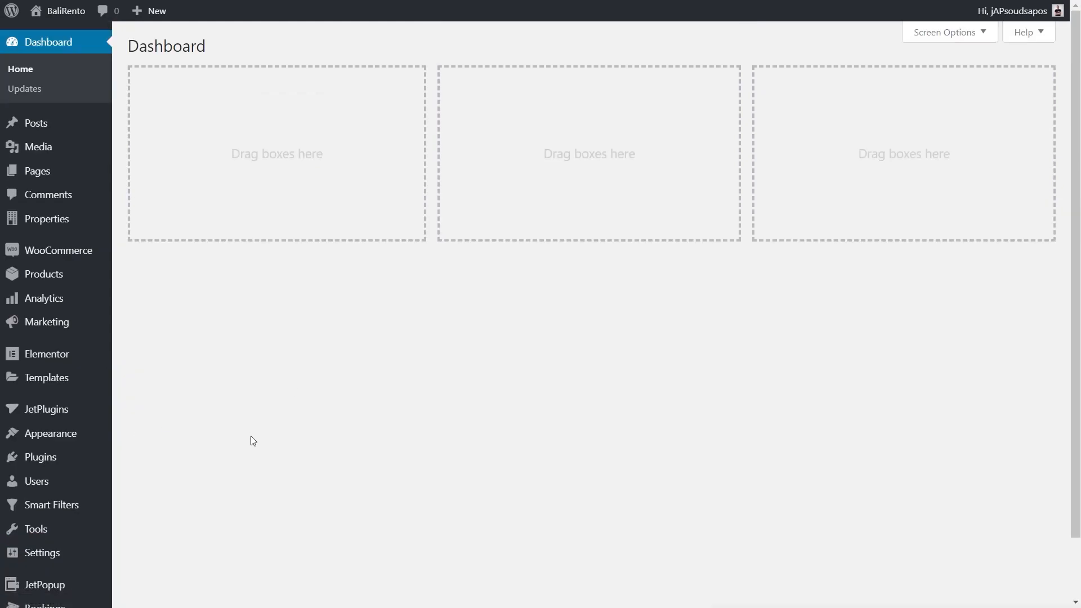
scroll(92, 540, "down", 2)
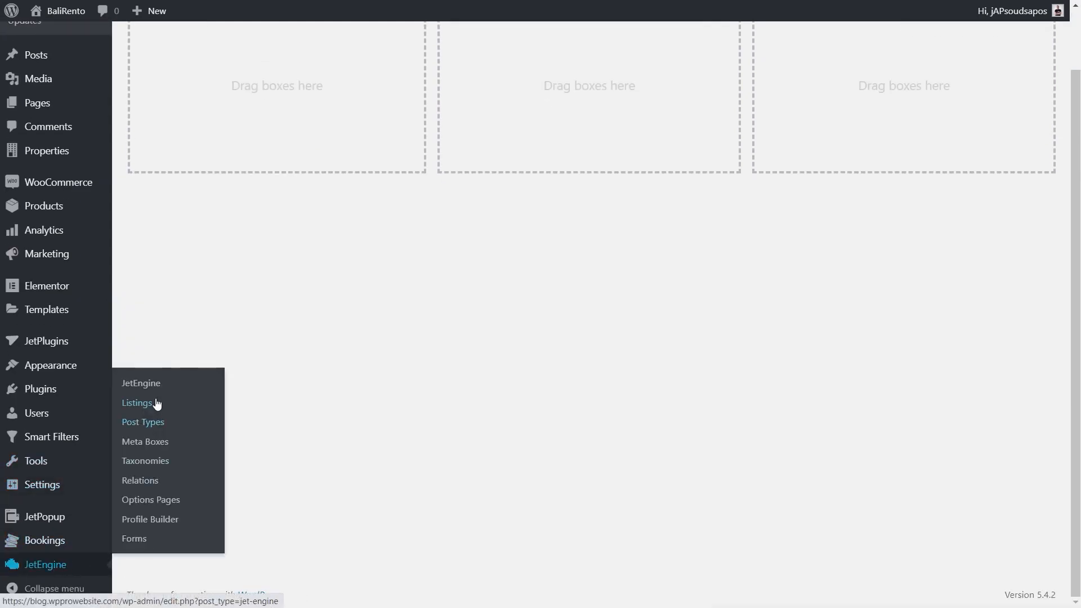
left_click(157, 427)
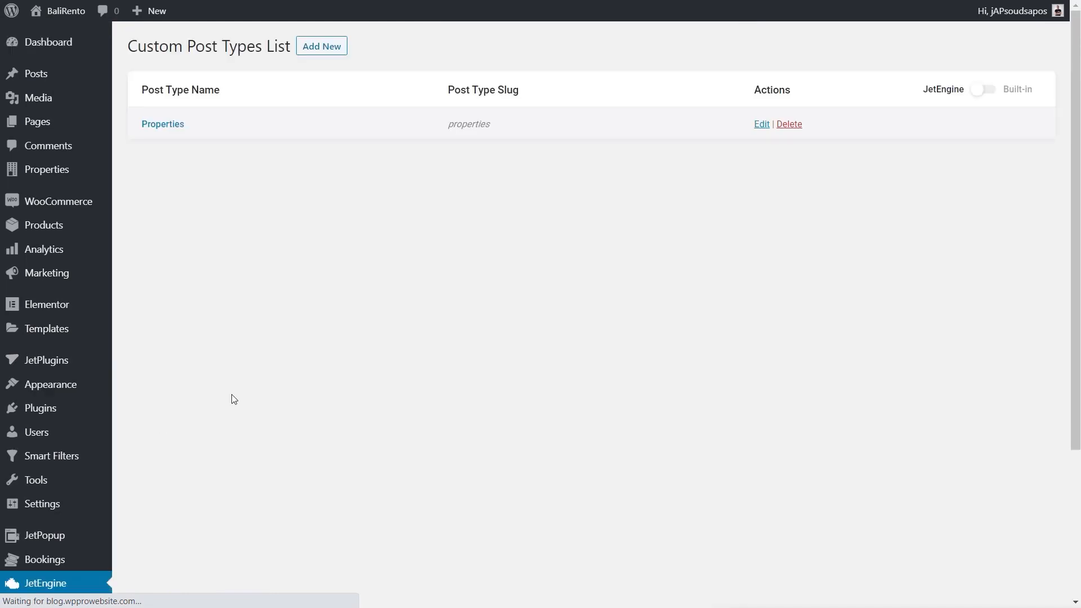
- Open the Properties post type for editing and check its Advanced Settings
left_click(169, 129)
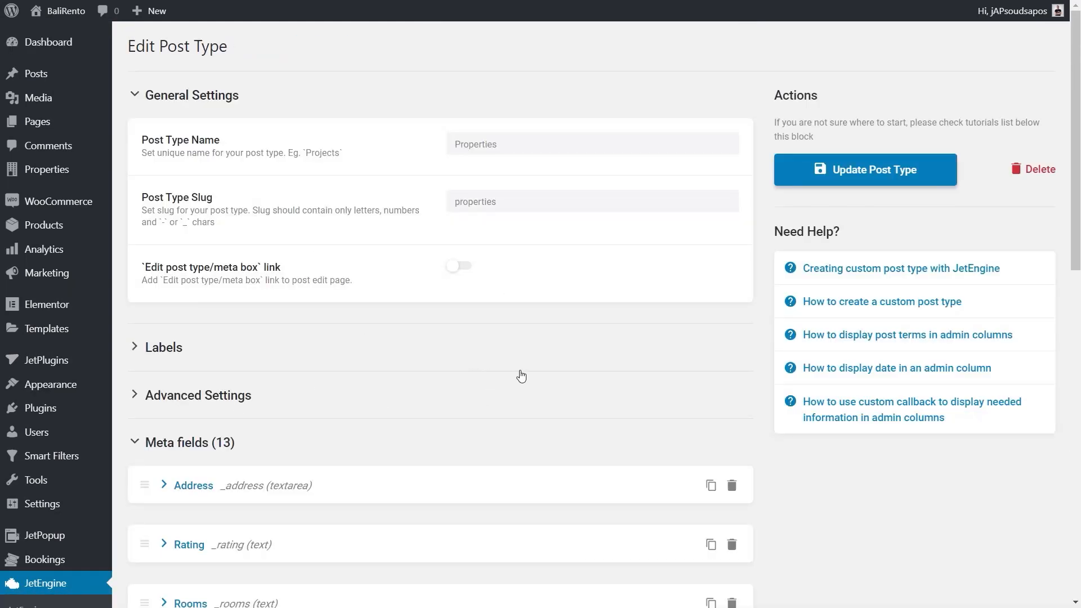
scroll(490, 382, "down", 4)
scroll(476, 281, "down", 1)
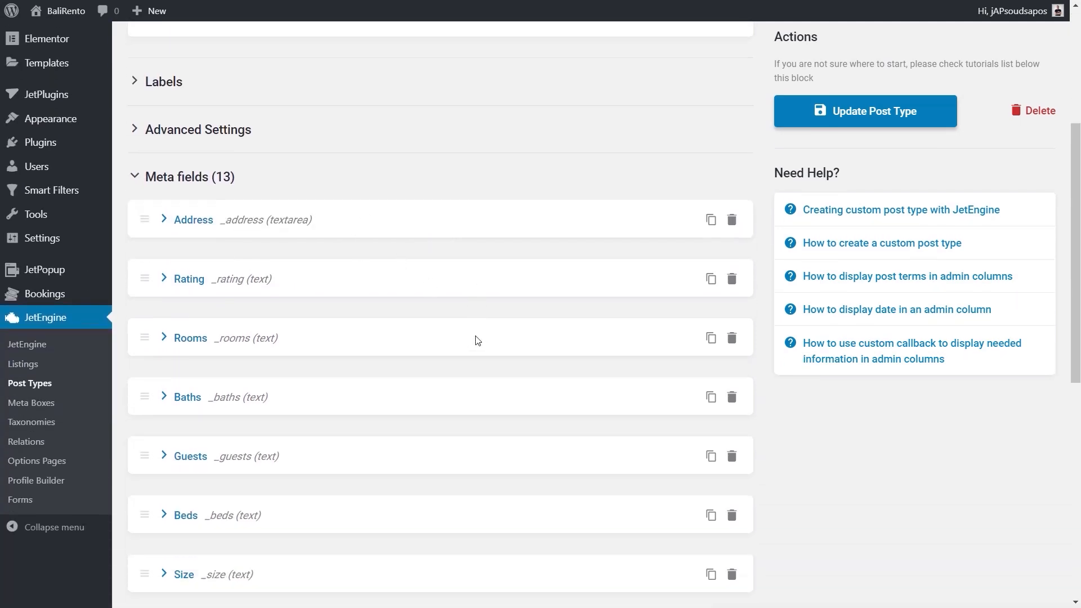
left_click(205, 115)
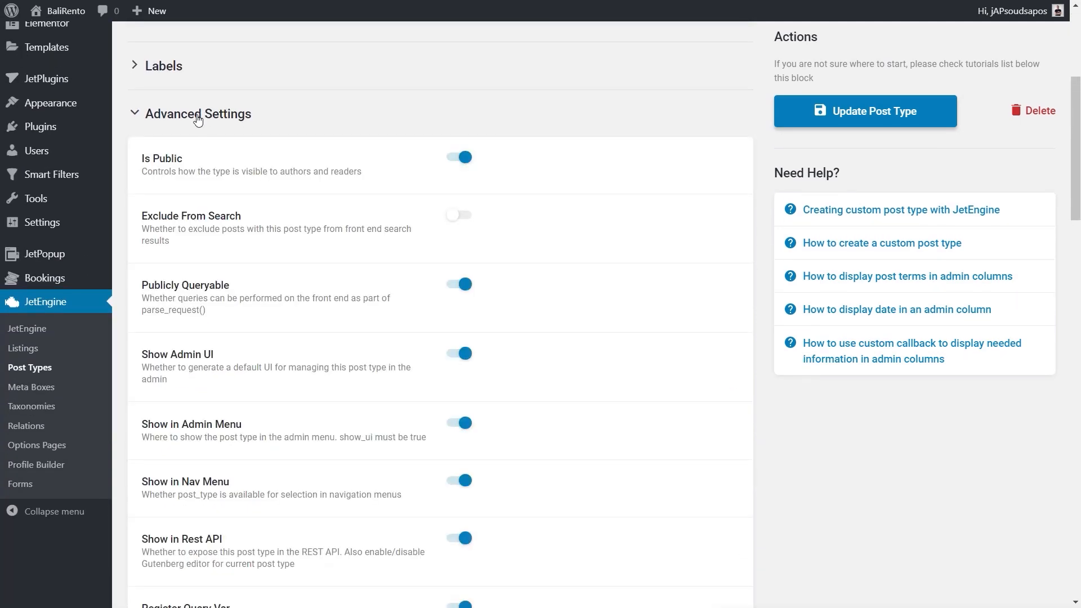
left_click(204, 116)
- Review the Properties meta fields, expanding the Facilities checkbox field and its Wi-Fi option
scroll(510, 417, "down", 1)
scroll(510, 418, "down", 2)
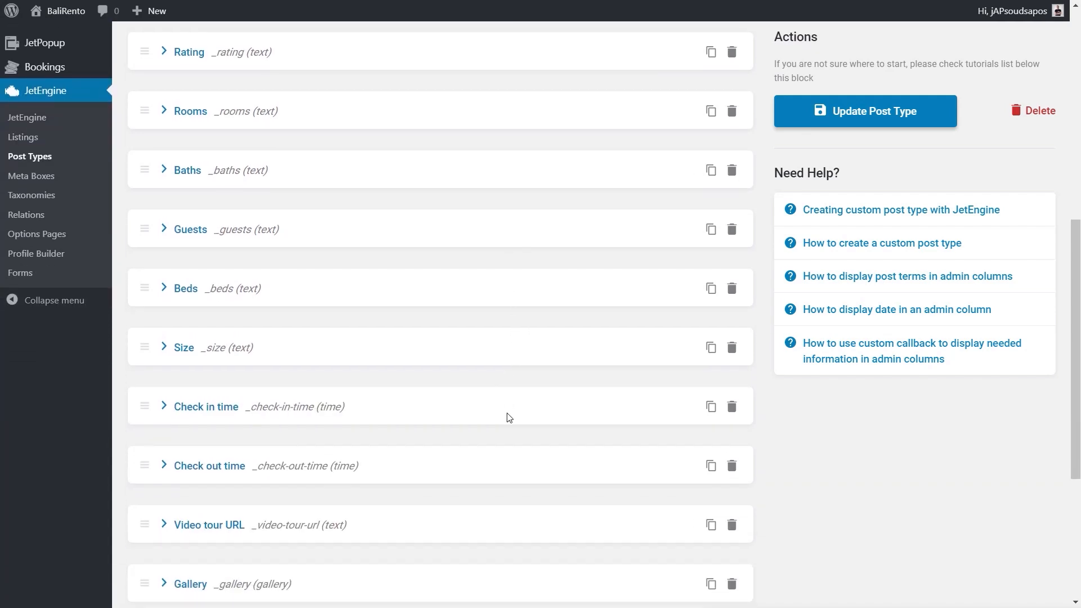
scroll(509, 417, "up", 3)
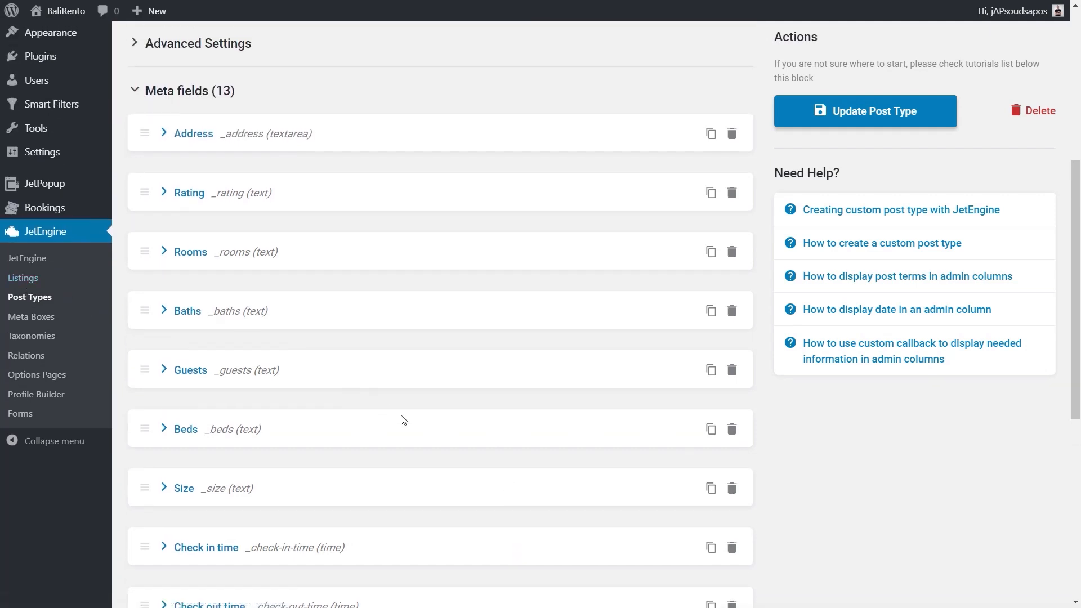
scroll(399, 418, "down", 1)
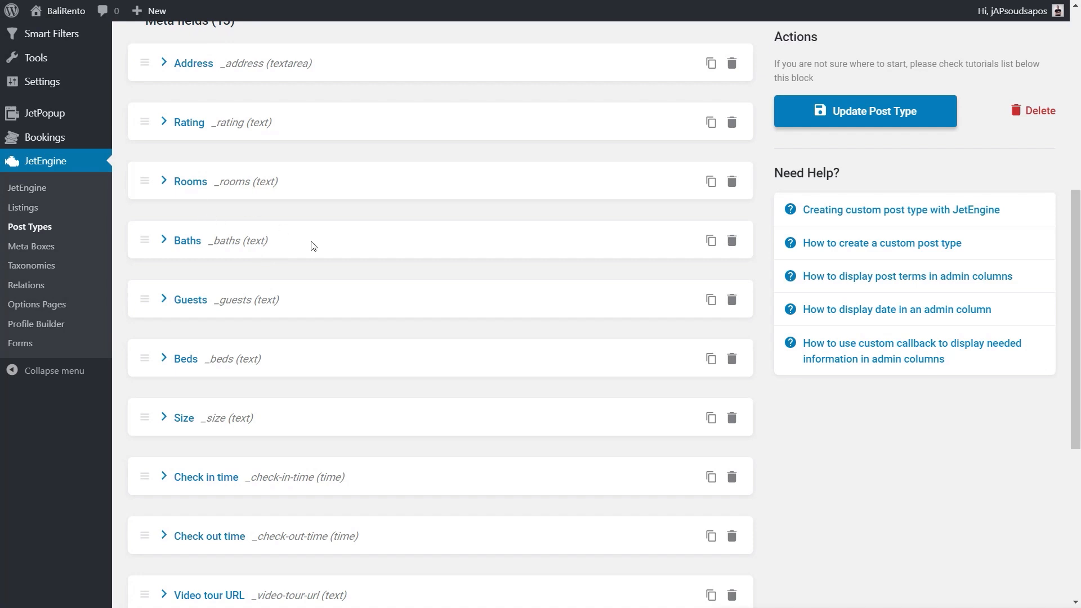
scroll(309, 248, "down", 3)
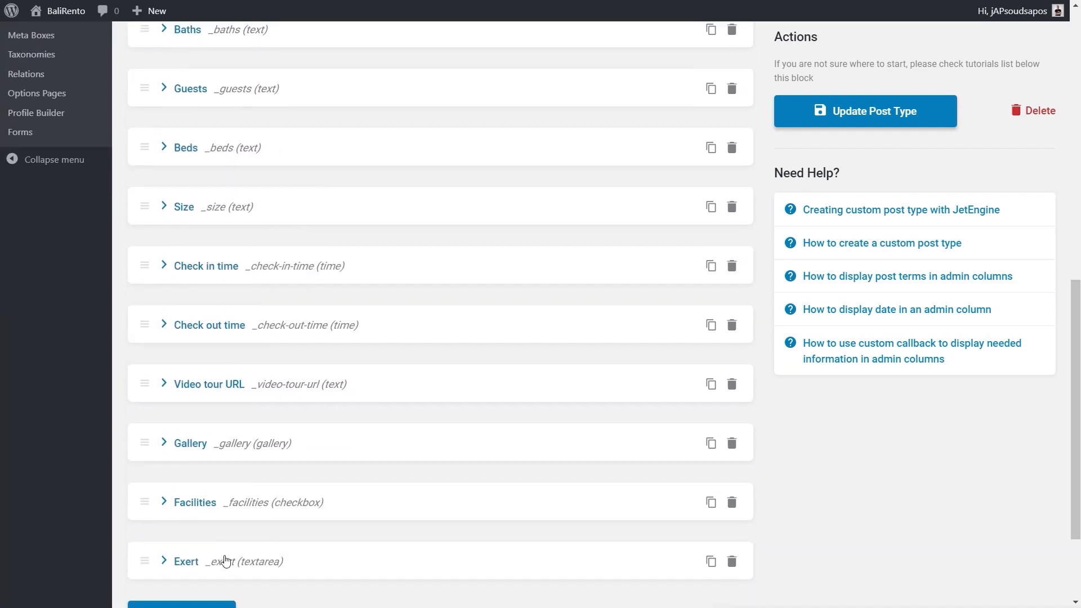
left_click(163, 502)
scroll(248, 493, "down", 9)
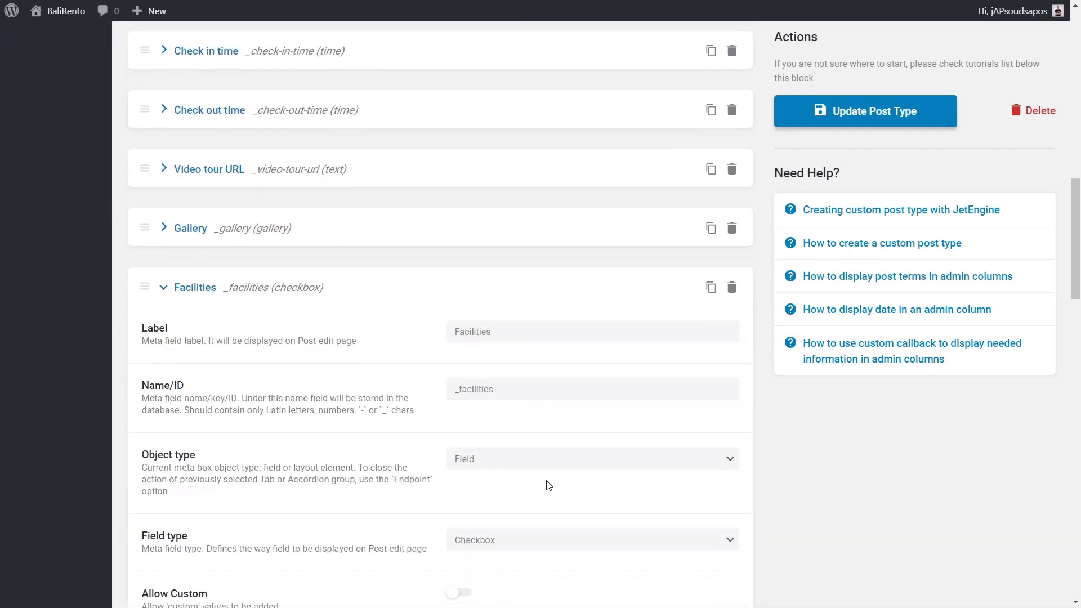
scroll(260, 375, "down", 2)
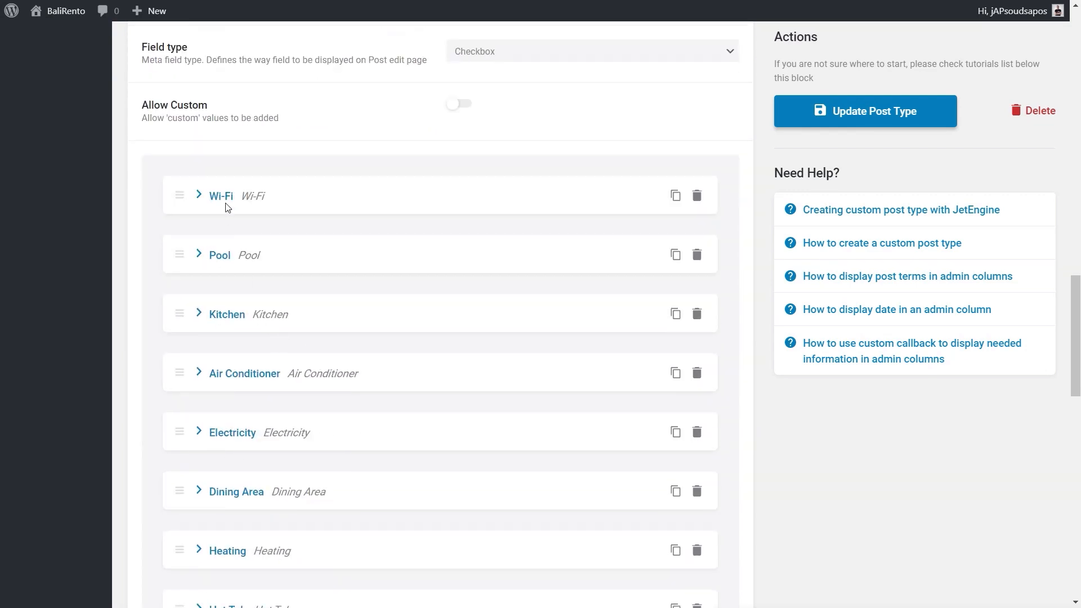
left_click(198, 199)
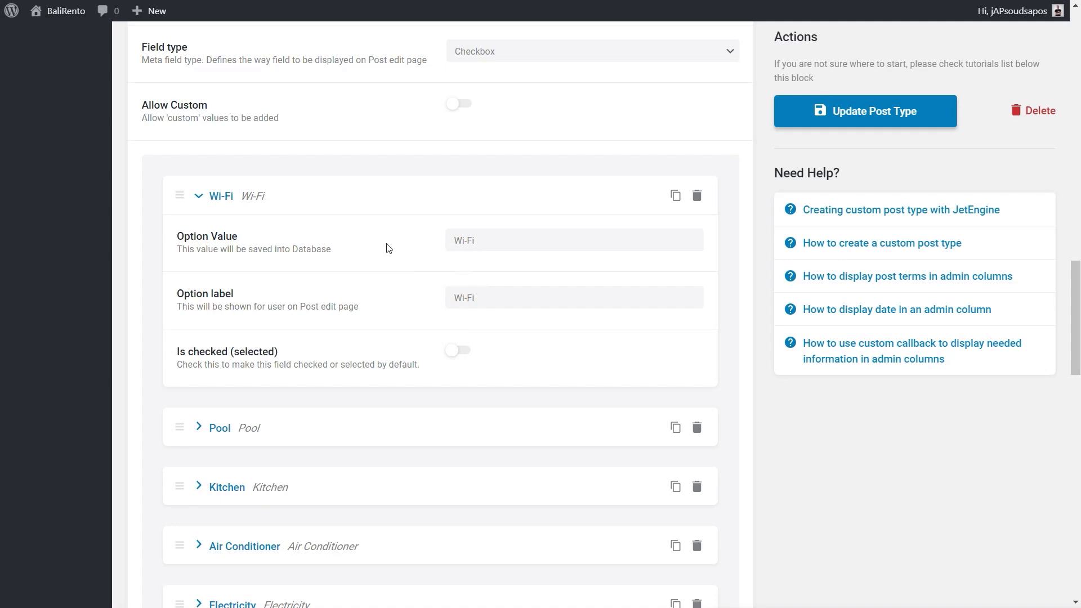
scroll(285, 377, "up", 5)
scroll(285, 377, "up", 7)
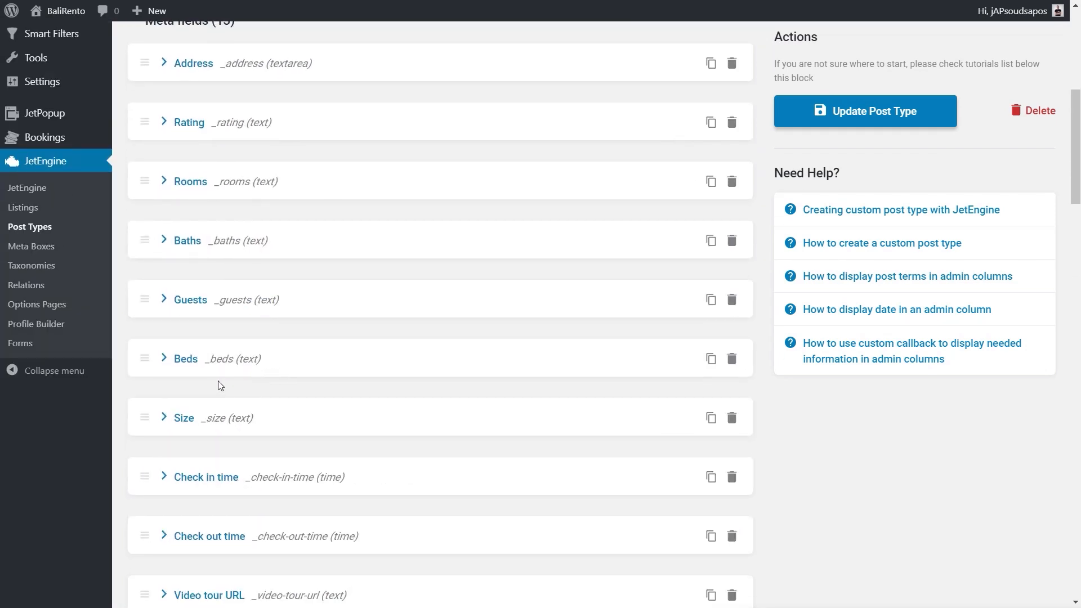
- Show JetEngine's listing items and open the "Main Listing" item in the Elementor editor
left_click(22, 208)
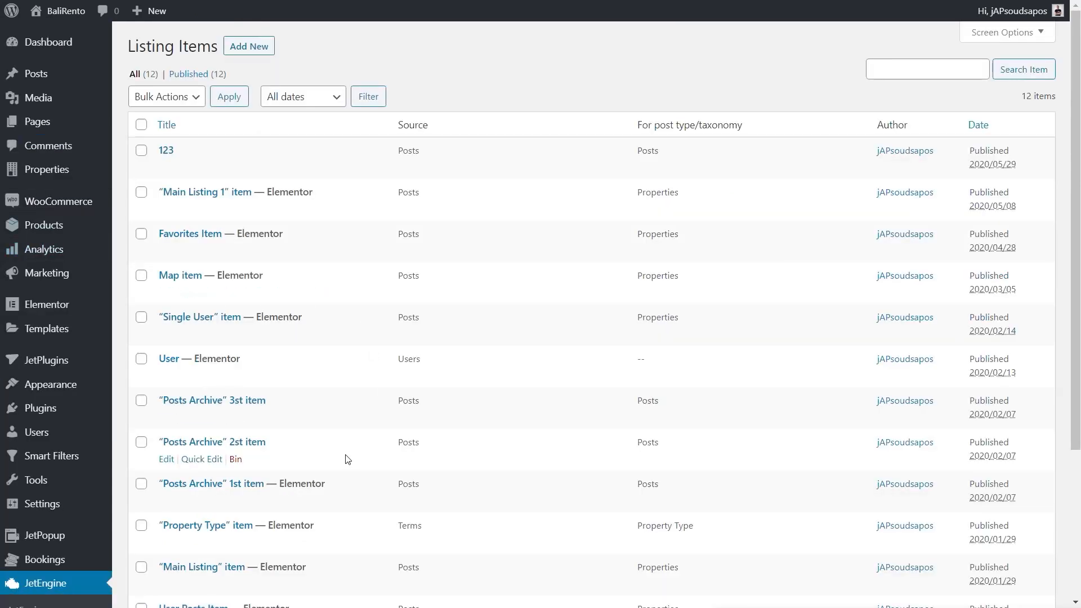
scroll(362, 369, "down", 4)
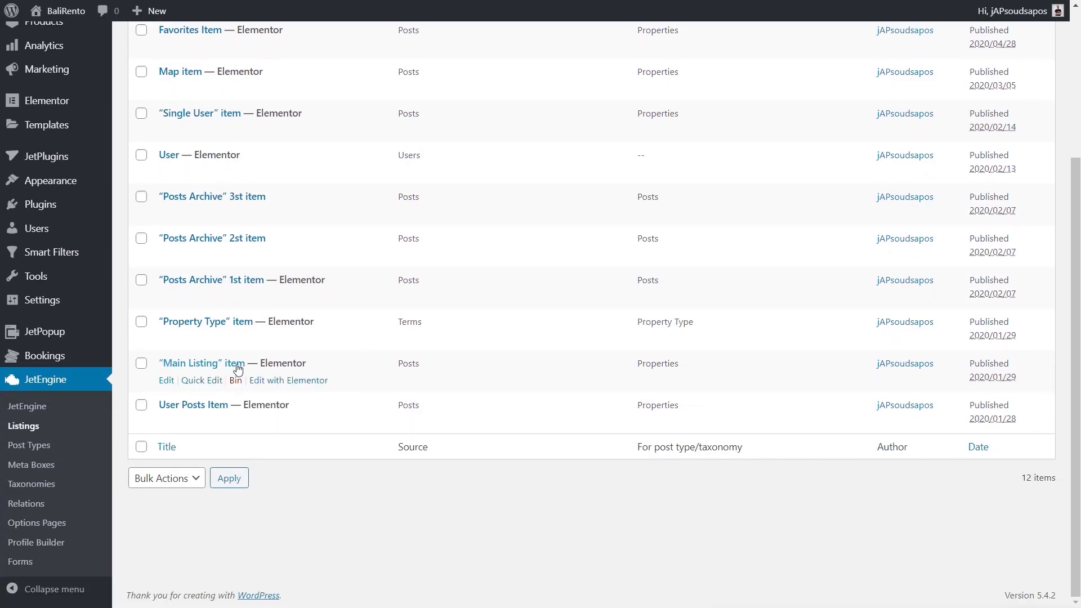
left_click(289, 381)
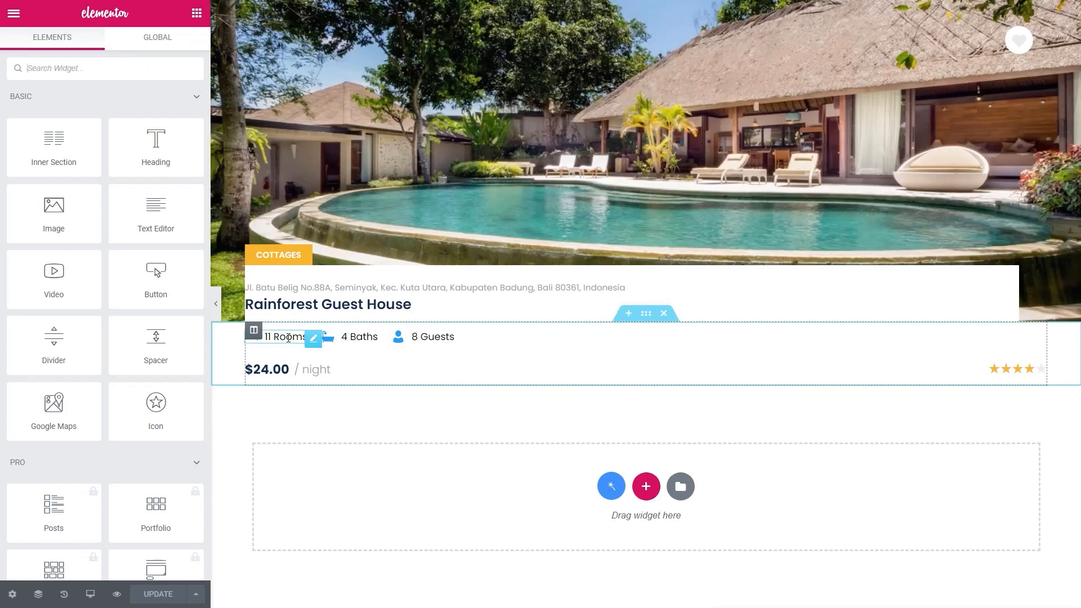
- Inspect the content and style settings of the Rooms dynamic field in the listing card
left_click(319, 342)
left_click(341, 447)
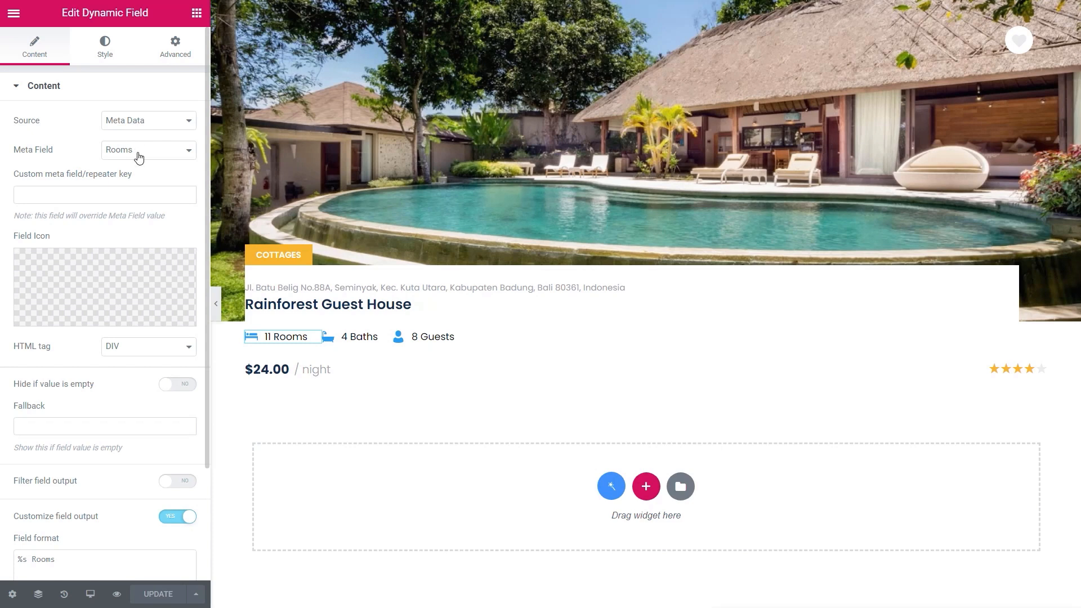
scroll(71, 312, "down", 2)
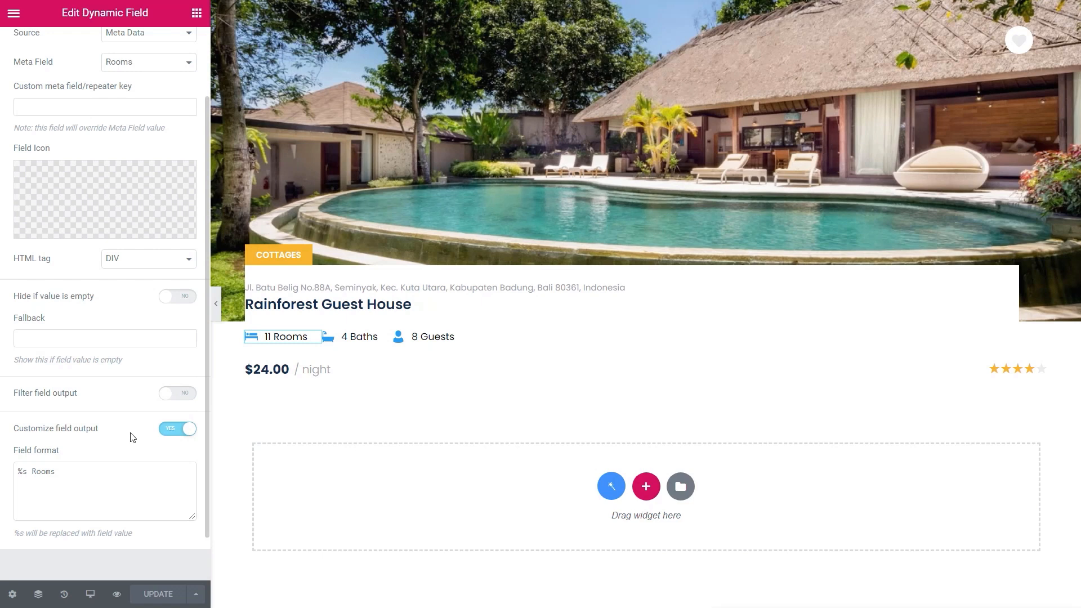
scroll(156, 429, "up", 2)
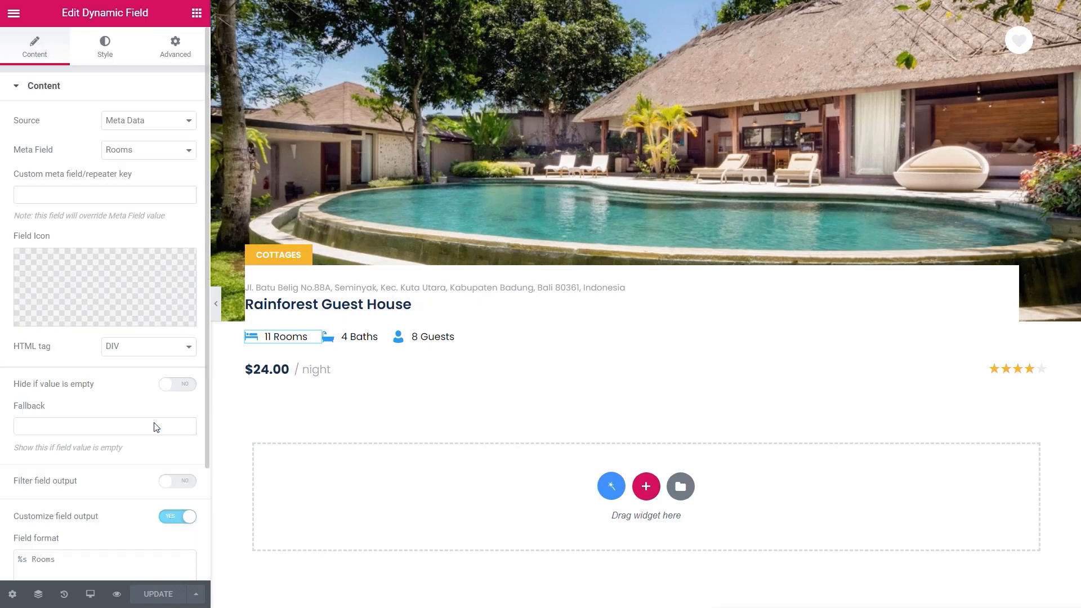
left_click(114, 55)
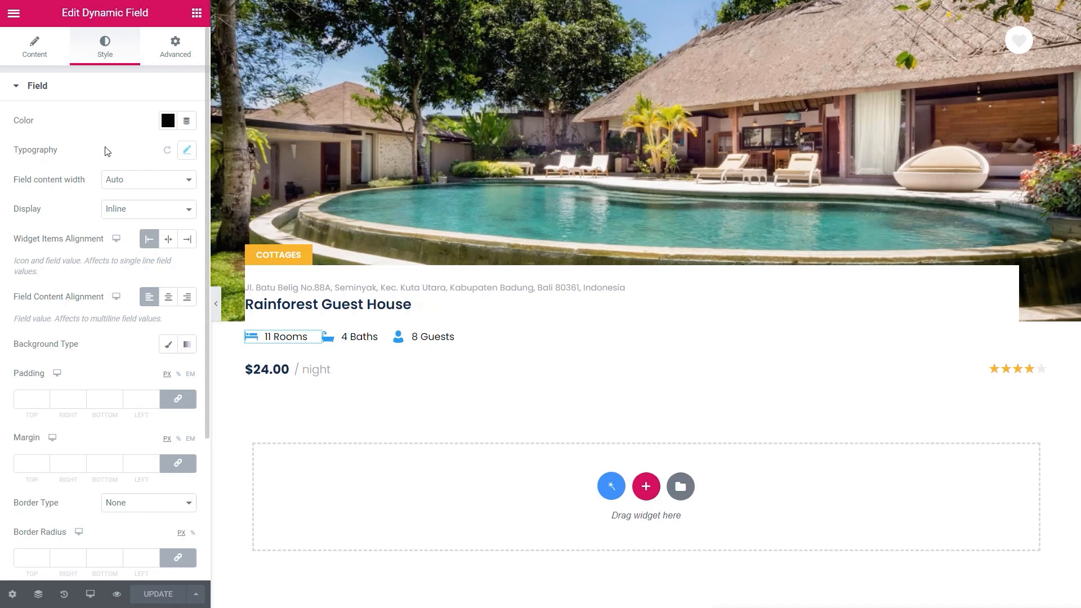
- Exit the Elementor editor back to the listing items and open JetEngine's post relations list
left_click(13, 12)
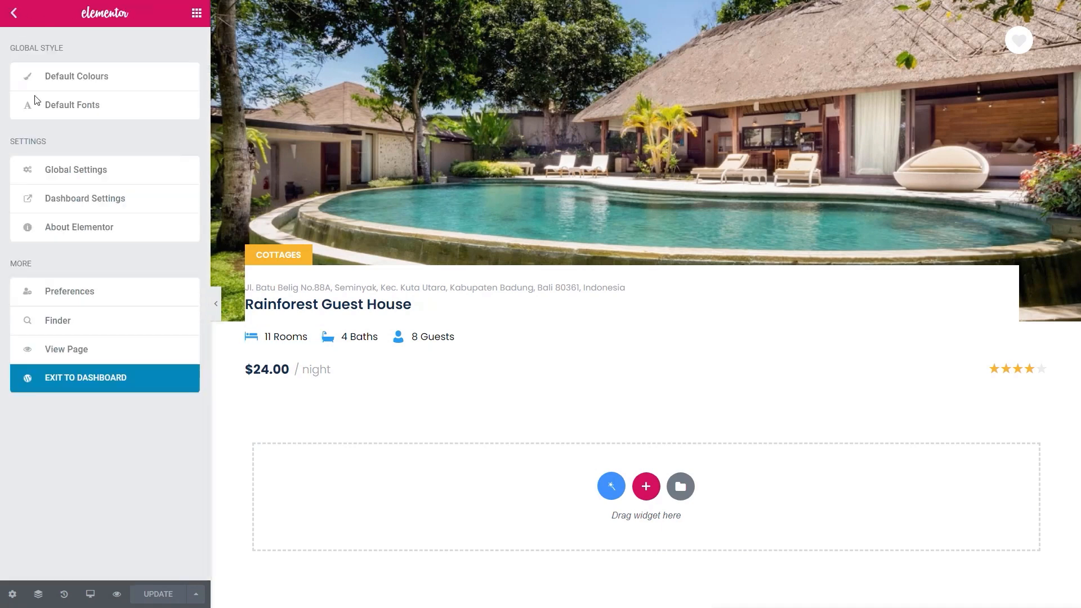
left_click(99, 378)
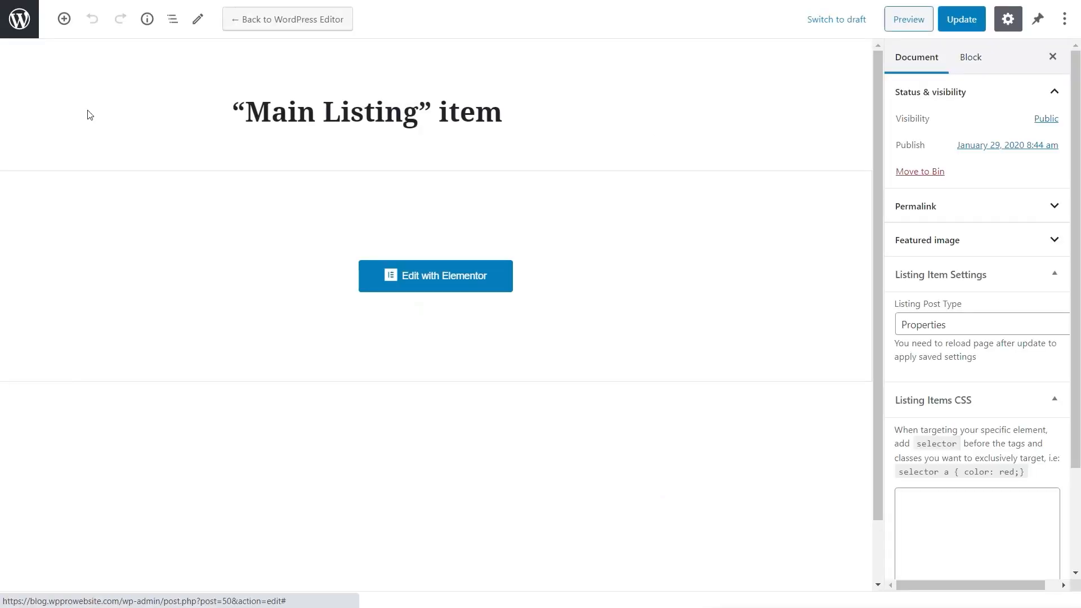
left_click(18, 18)
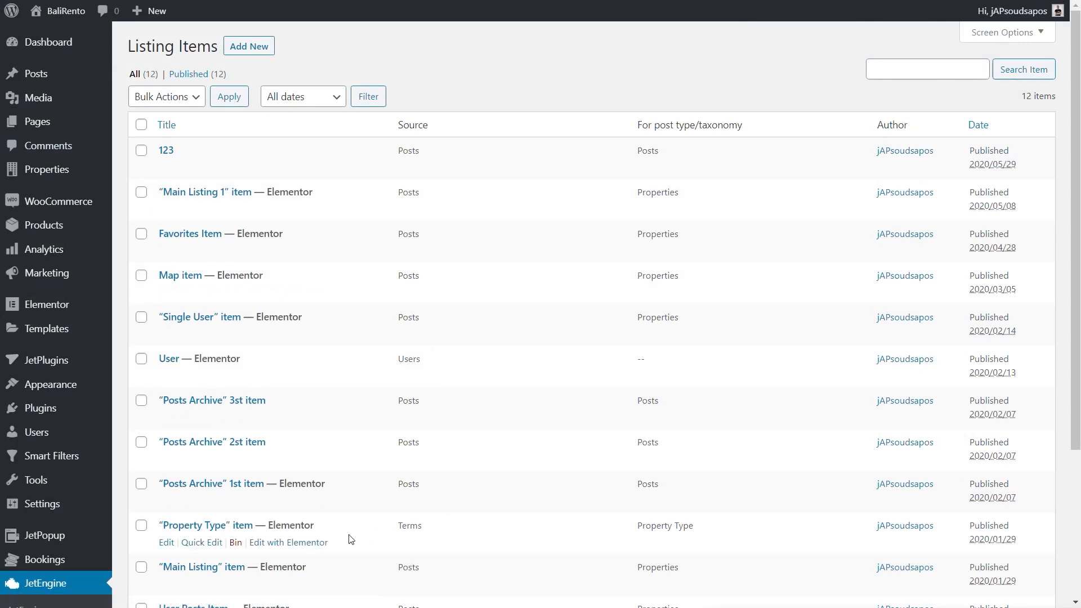
scroll(84, 591, "down", 4)
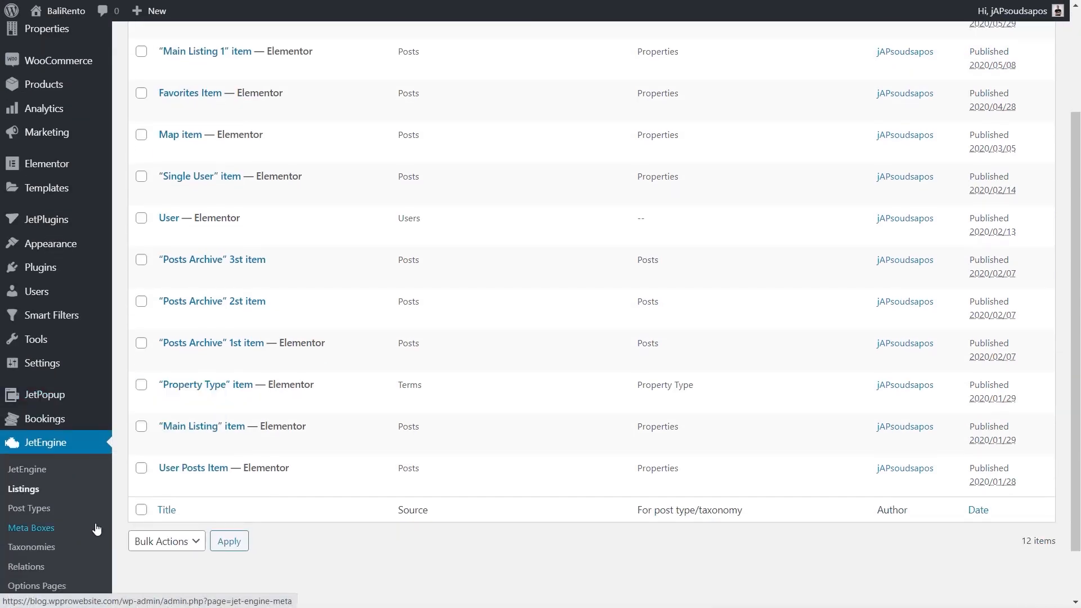
left_click(32, 505)
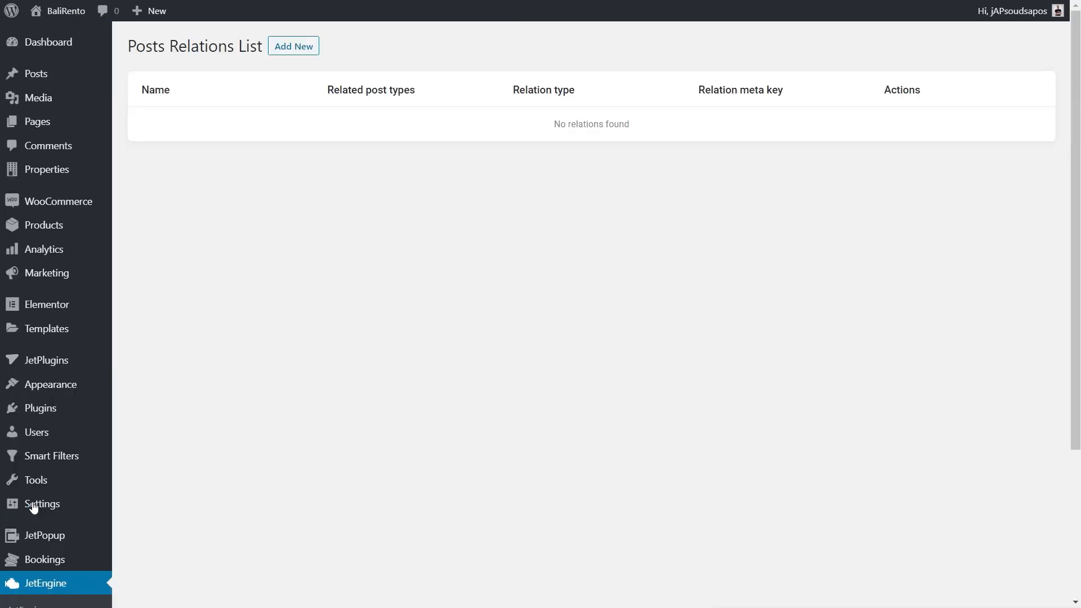
- Open the Single Page Booking Form from JetEngine's forms and review its fields, post-submit actions and messages settings
scroll(44, 560, "down", 3)
scroll(91, 507, "down", 1)
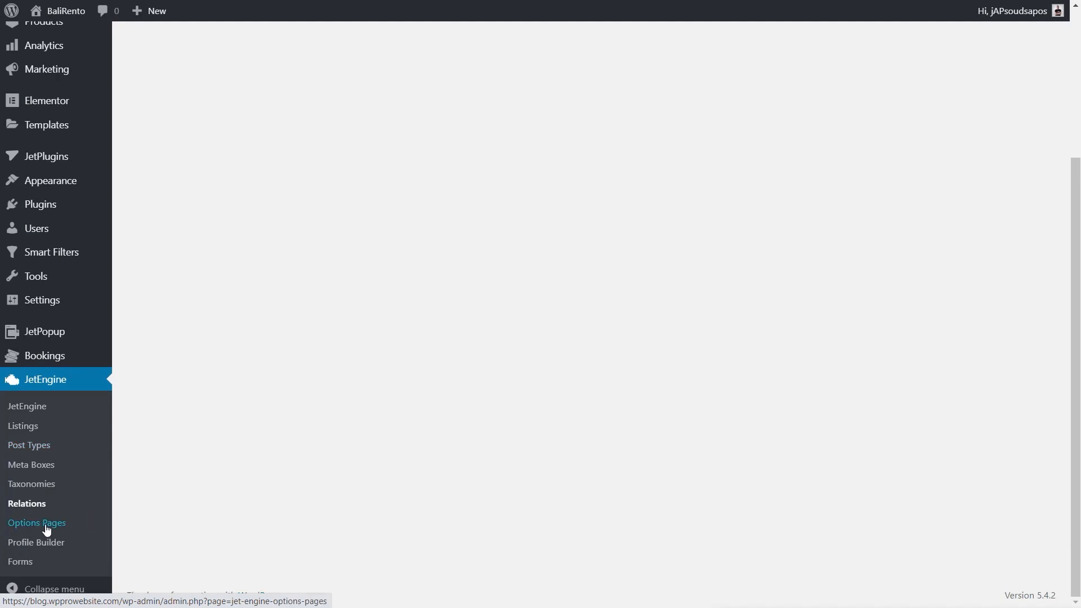
left_click(23, 563)
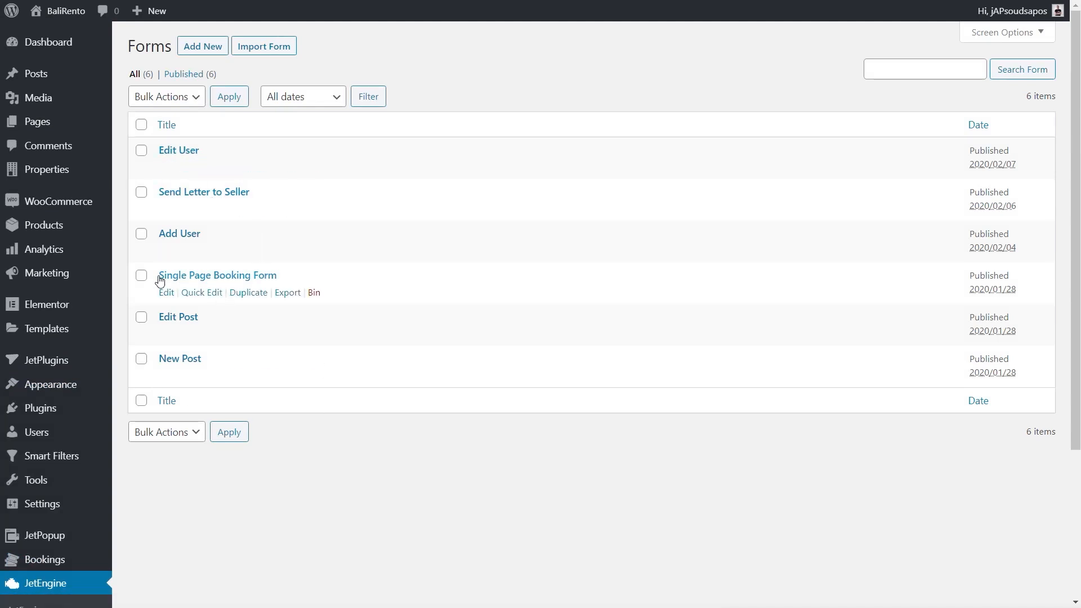
left_click(205, 282)
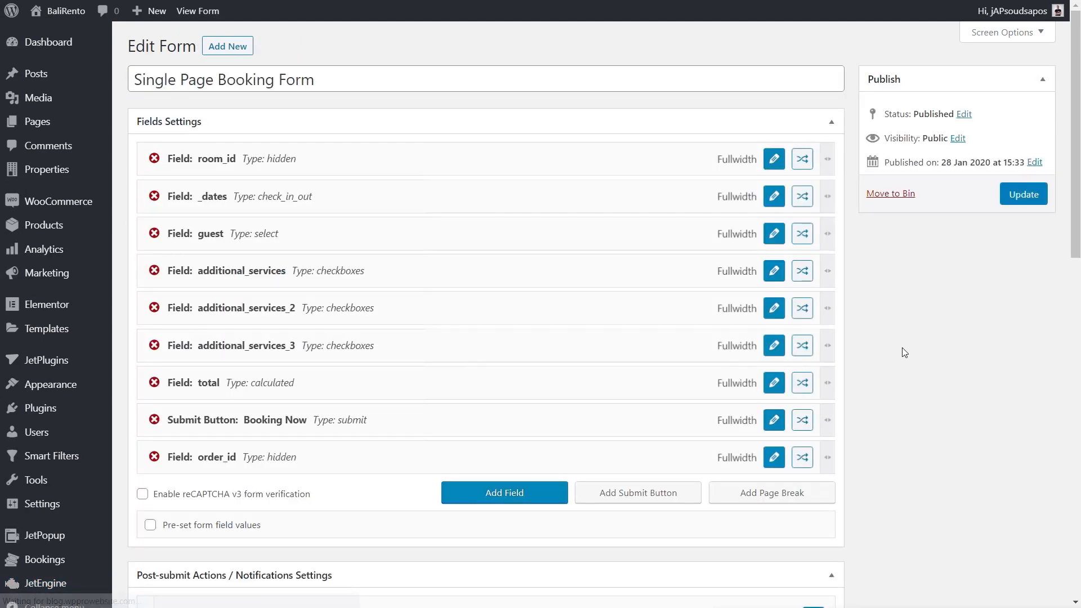
scroll(899, 355, "down", 5)
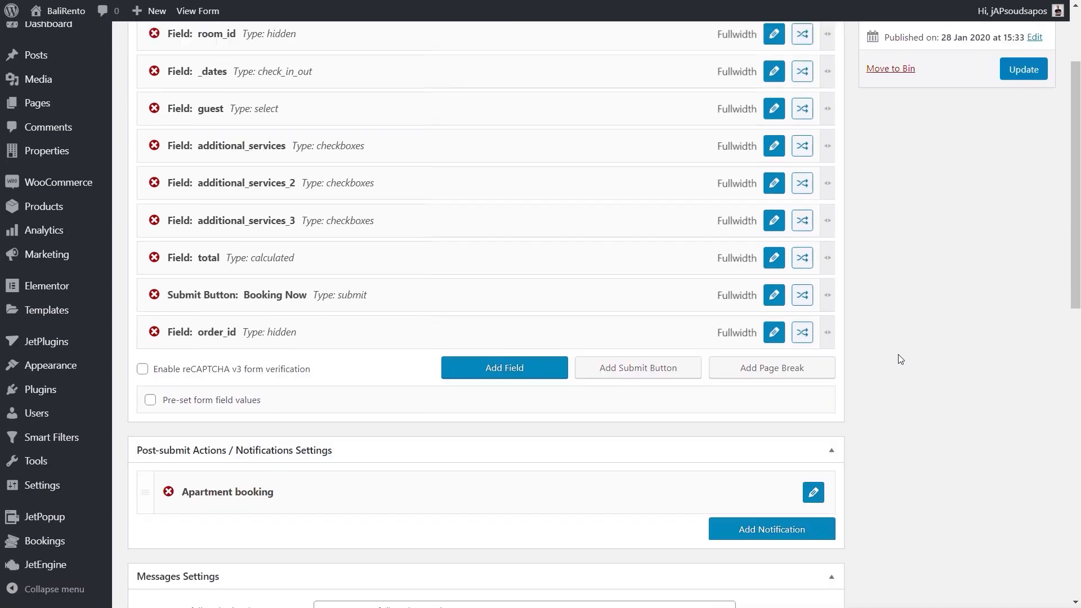
scroll(898, 356, "down", 9)
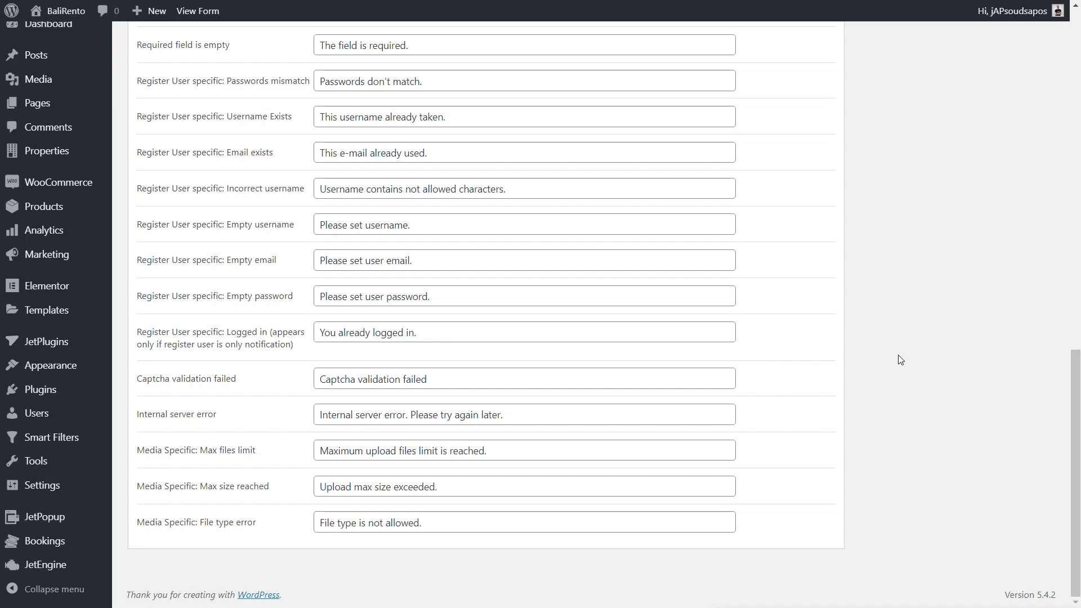
- Show the list of Smart Filters and open the Checkboxes Facilities filter for editing
mouse_move(53, 438)
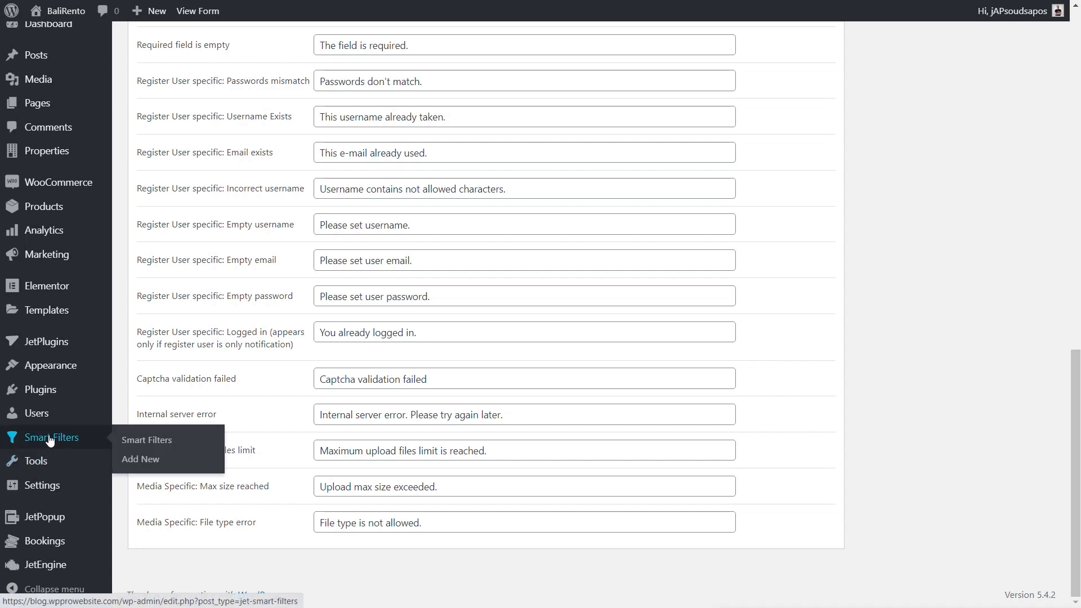
left_click(155, 444)
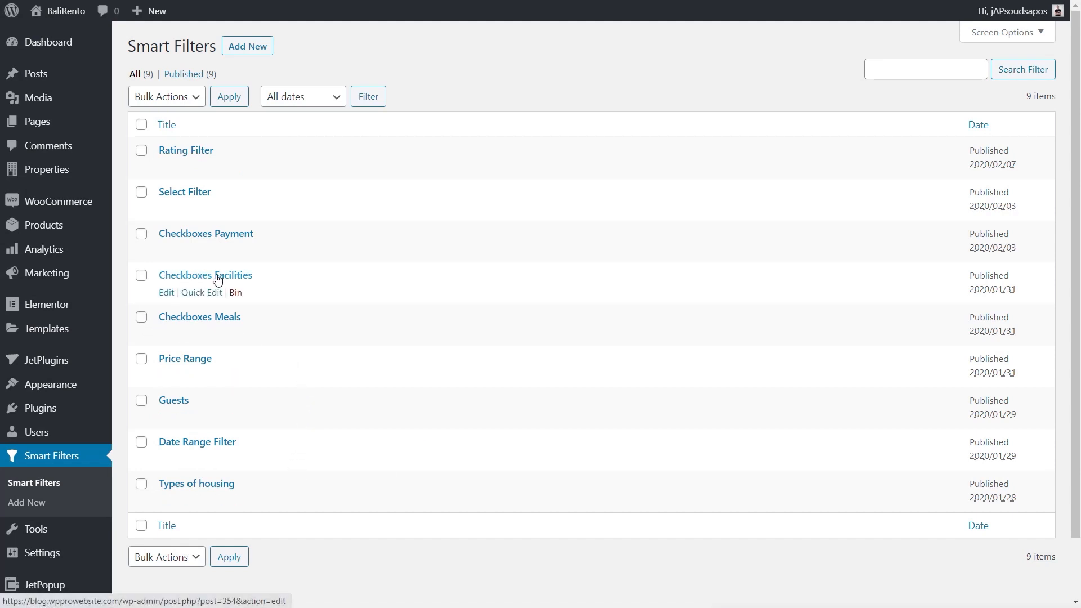
left_click(173, 295)
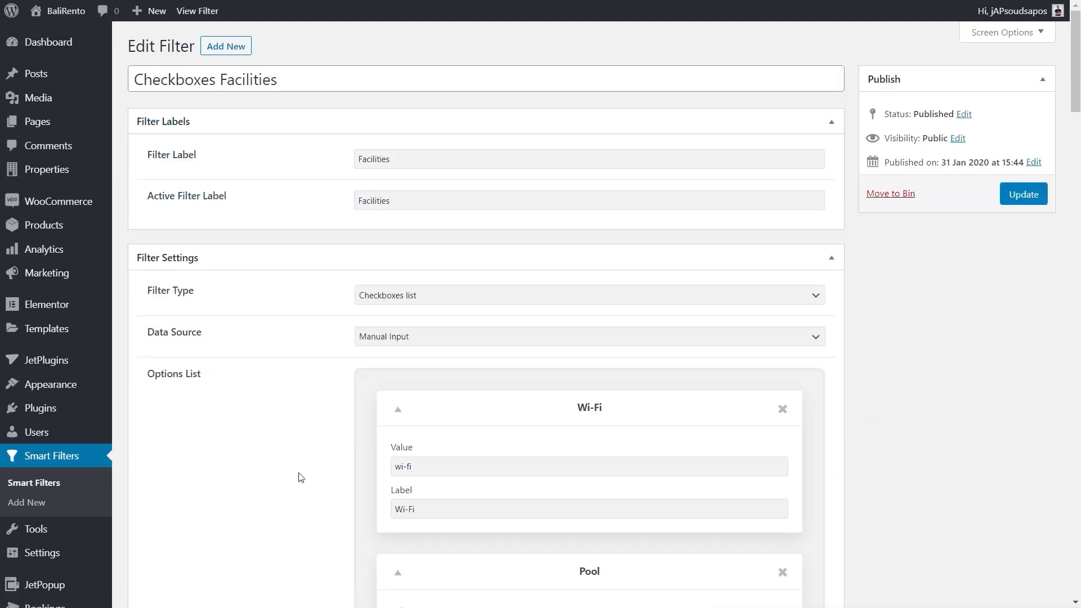
- Examine the Checkboxes Facilities filter's options list, checkbox meta field setting and query variable
scroll(296, 476, "down", 4)
scroll(295, 476, "down", 20)
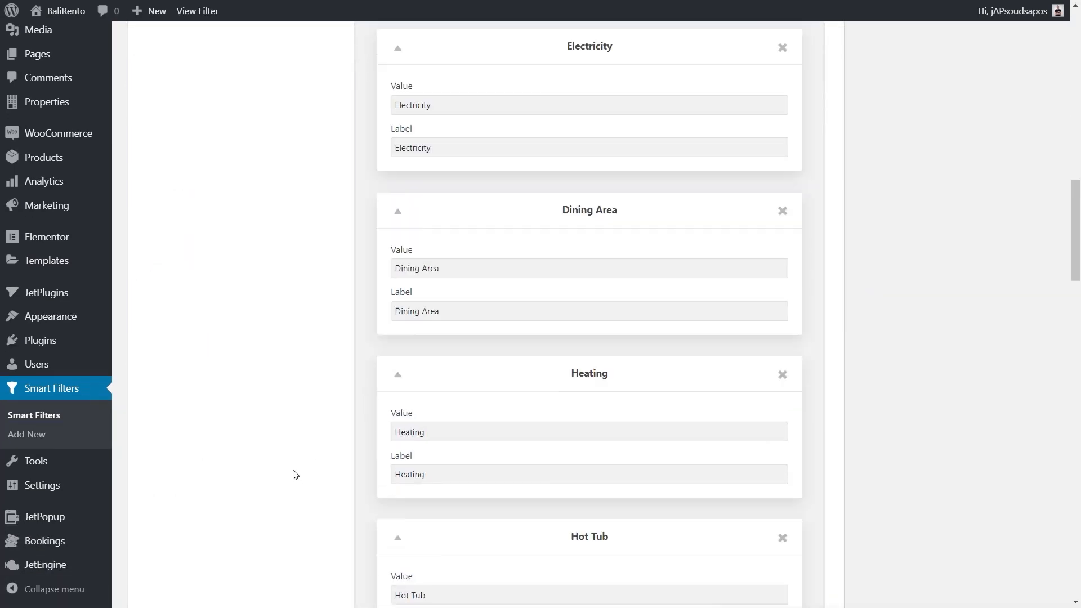
scroll(296, 476, "down", 15)
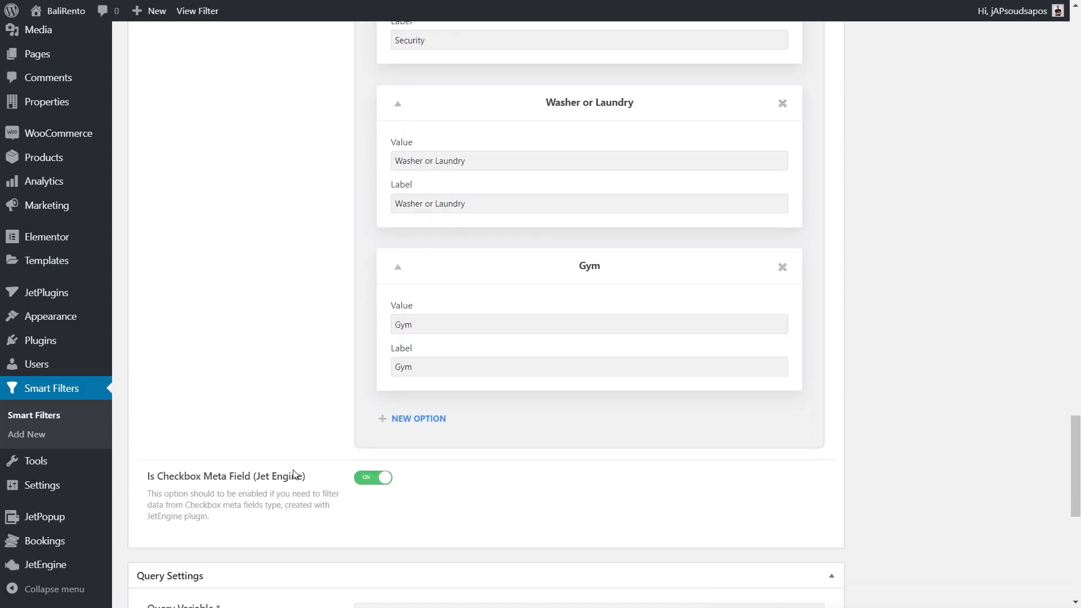
scroll(295, 475, "down", 1)
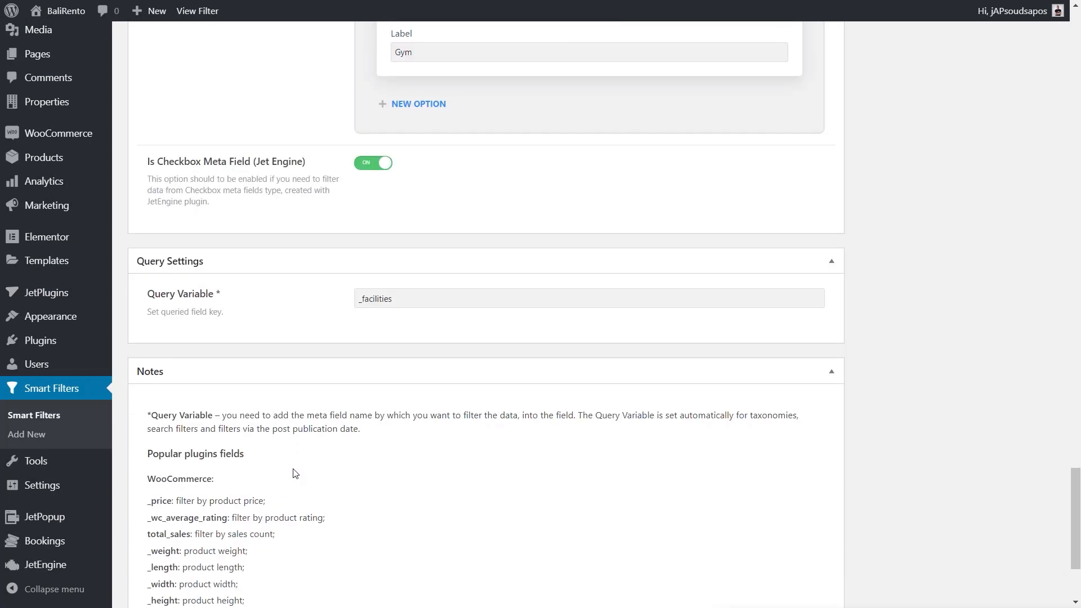
scroll(295, 471, "up", 15)
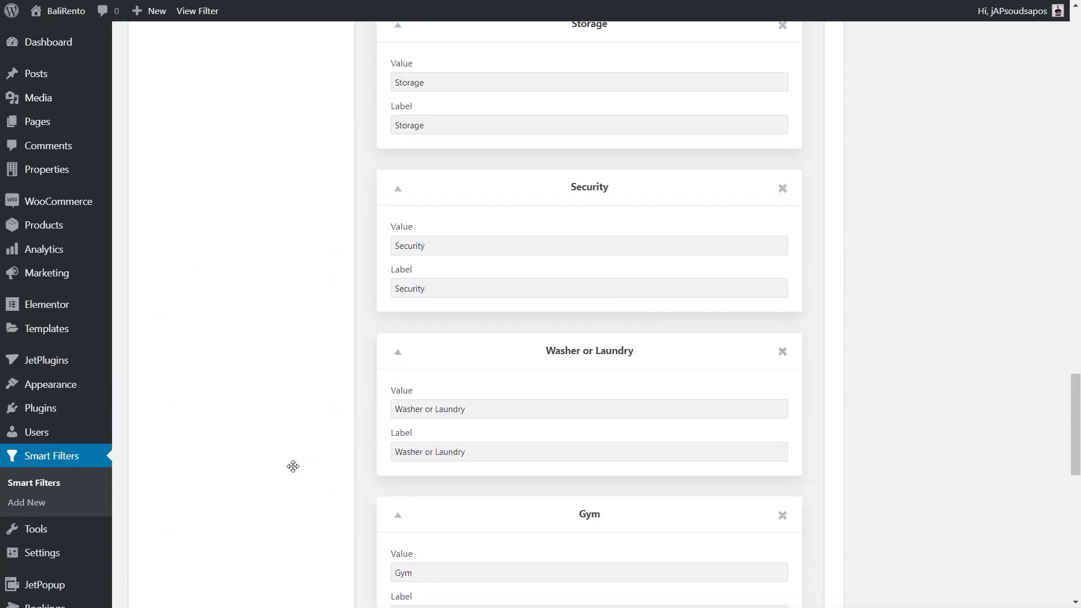
scroll(296, 470, "up", 15)
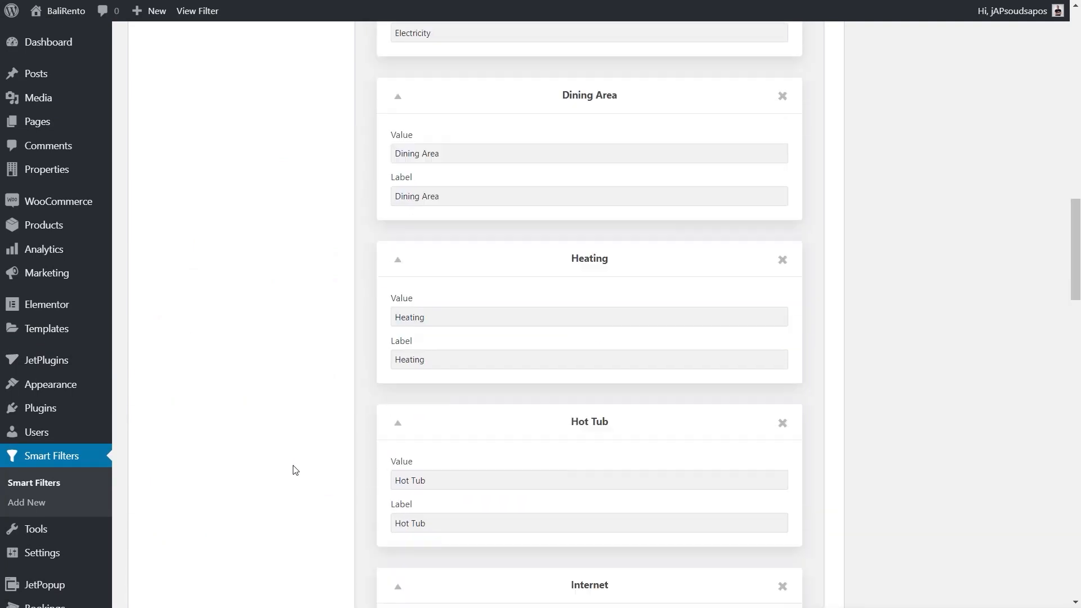
scroll(295, 470, "up", 8)
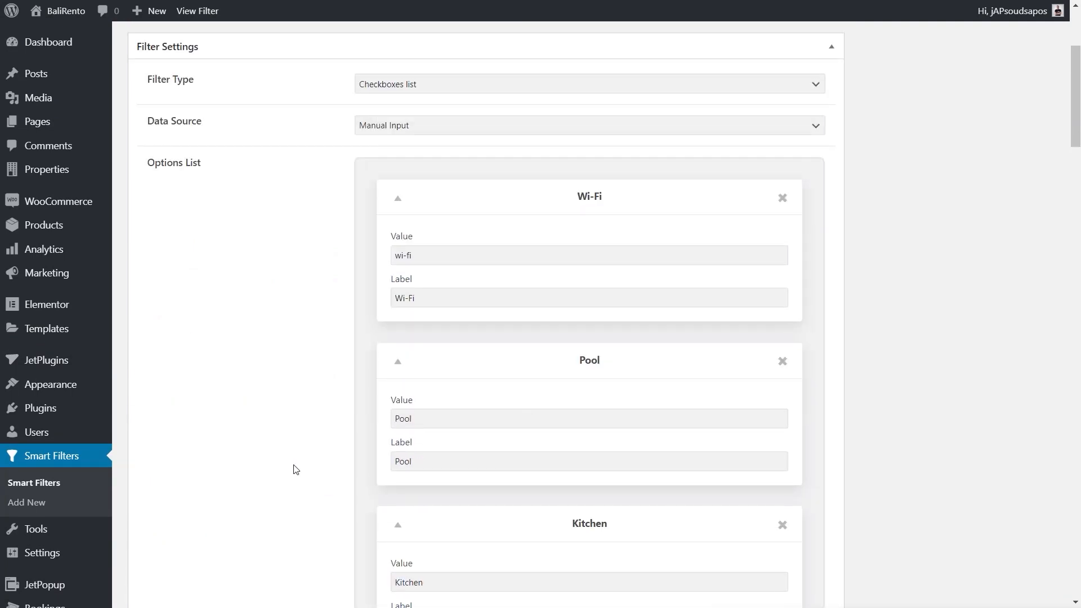
scroll(295, 470, "up", 4)
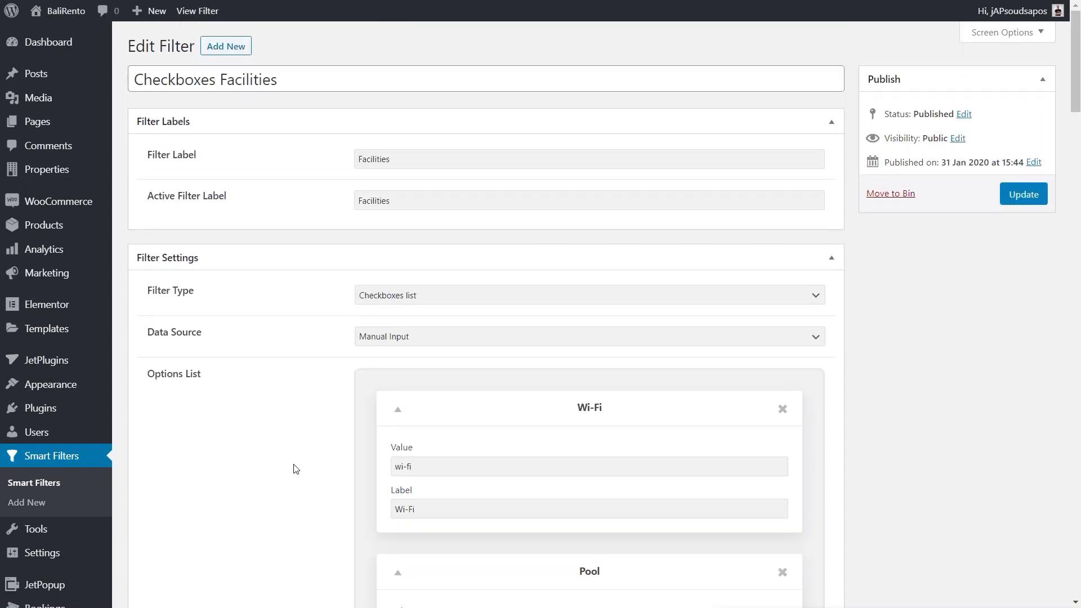